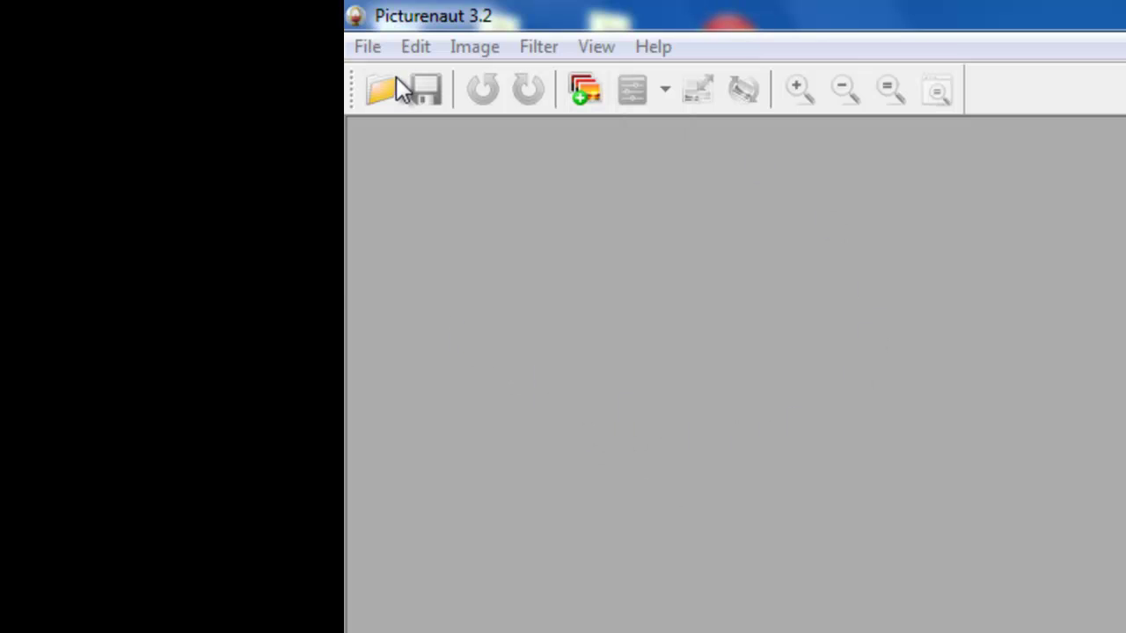
click(374, 53)
click(430, 83)
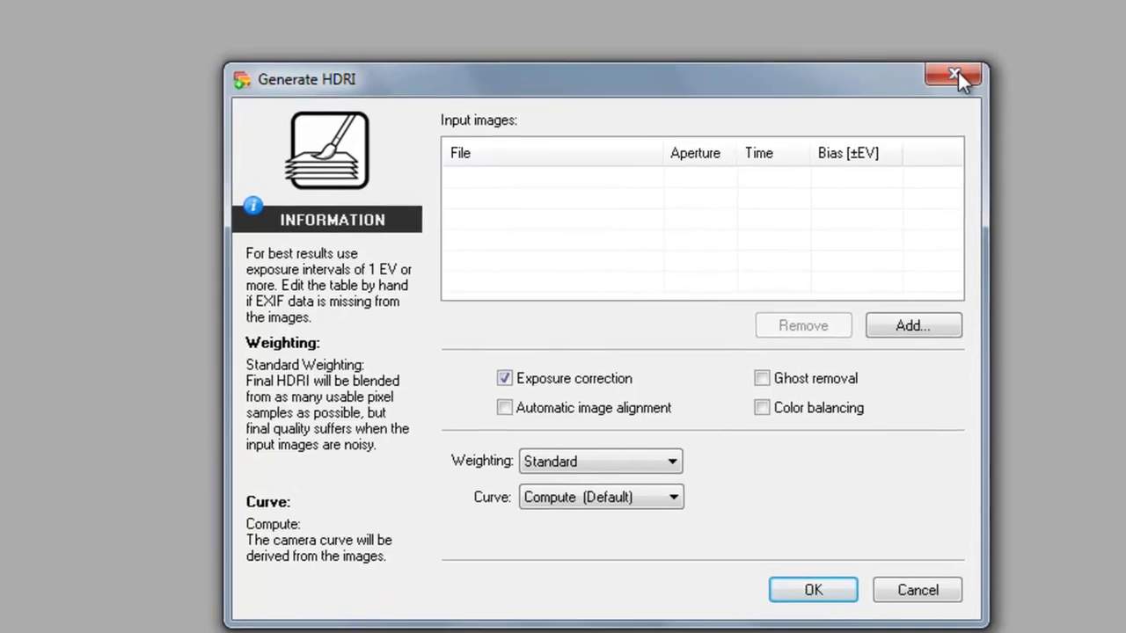
click(937, 49)
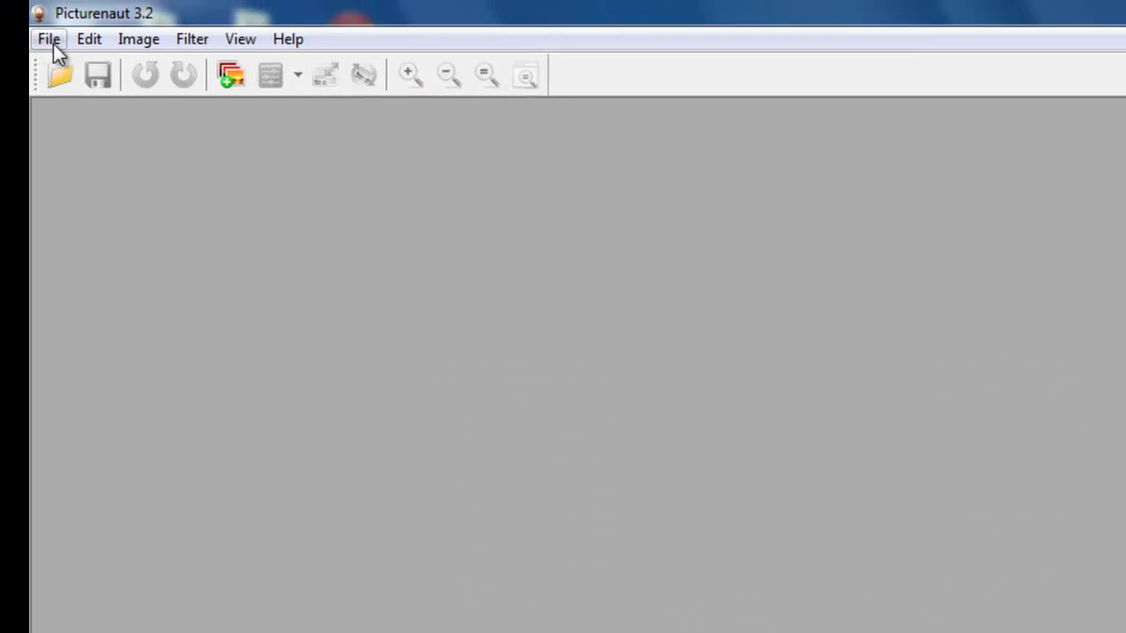
Start generating an HDRI and add IMG_8562.JPG, IMG_8563 -2.JPG and IMG_8564 +2.JPG as input images
click(49, 40)
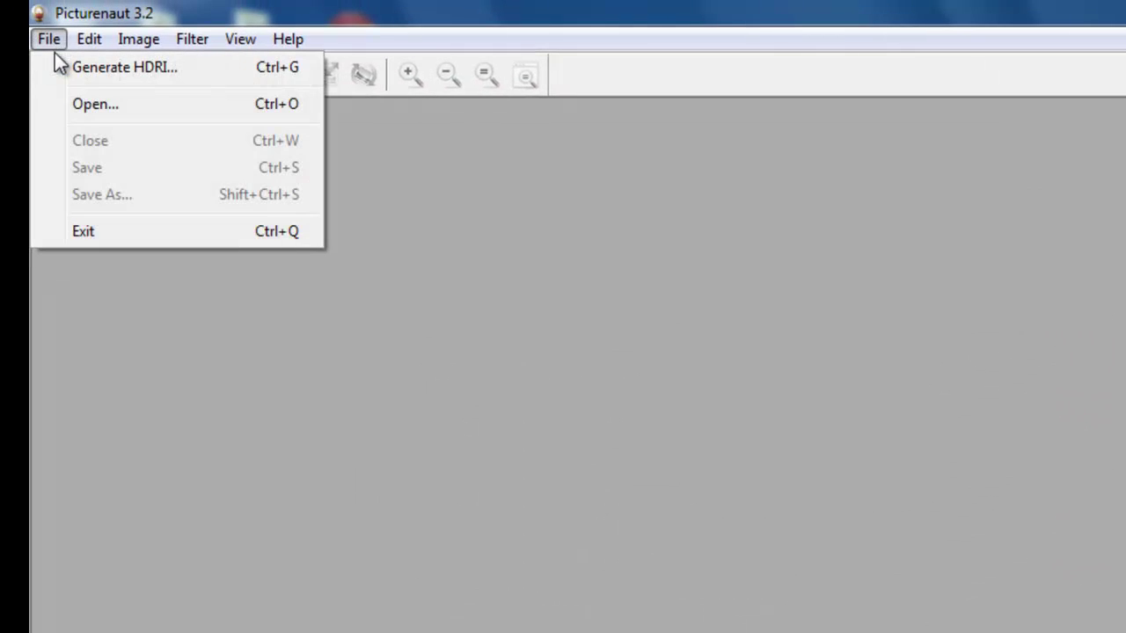
click(152, 76)
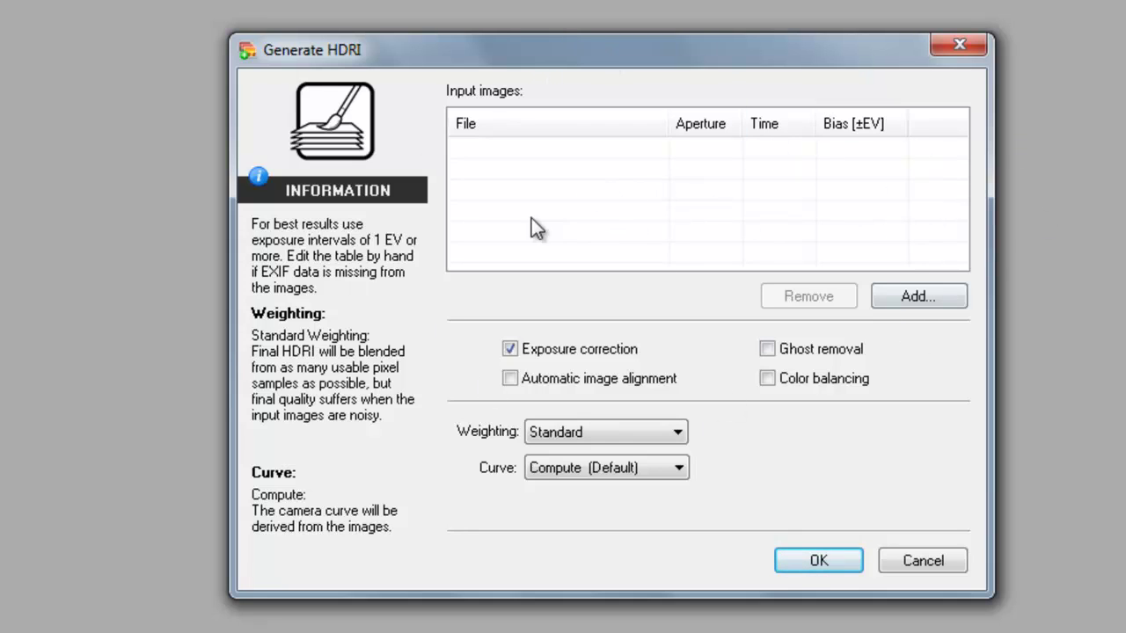
click(927, 299)
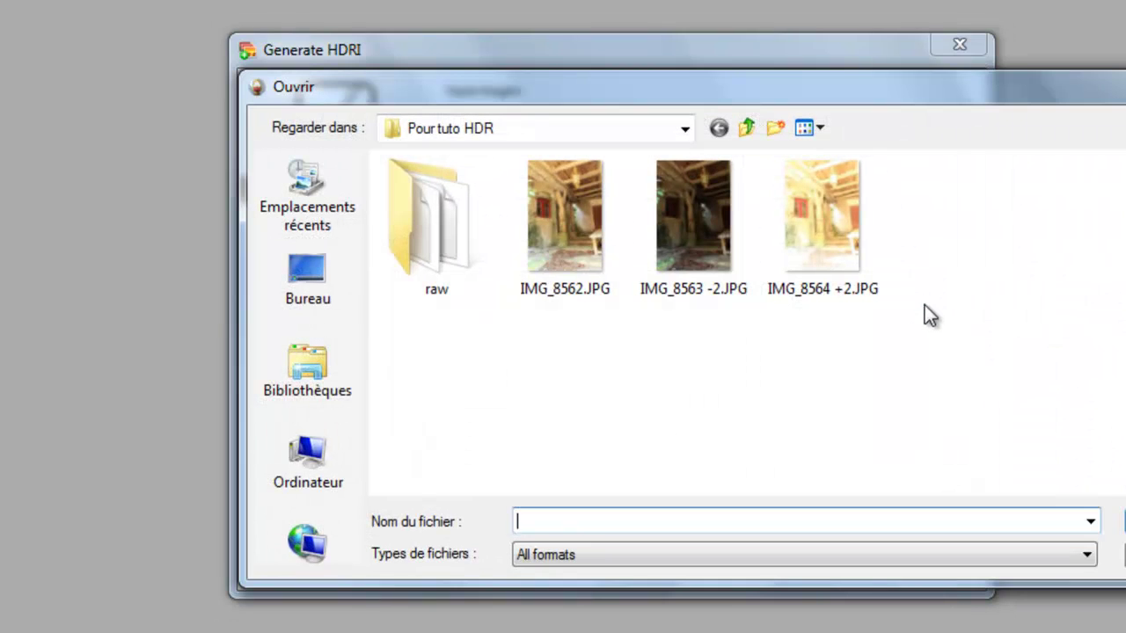
click(577, 220)
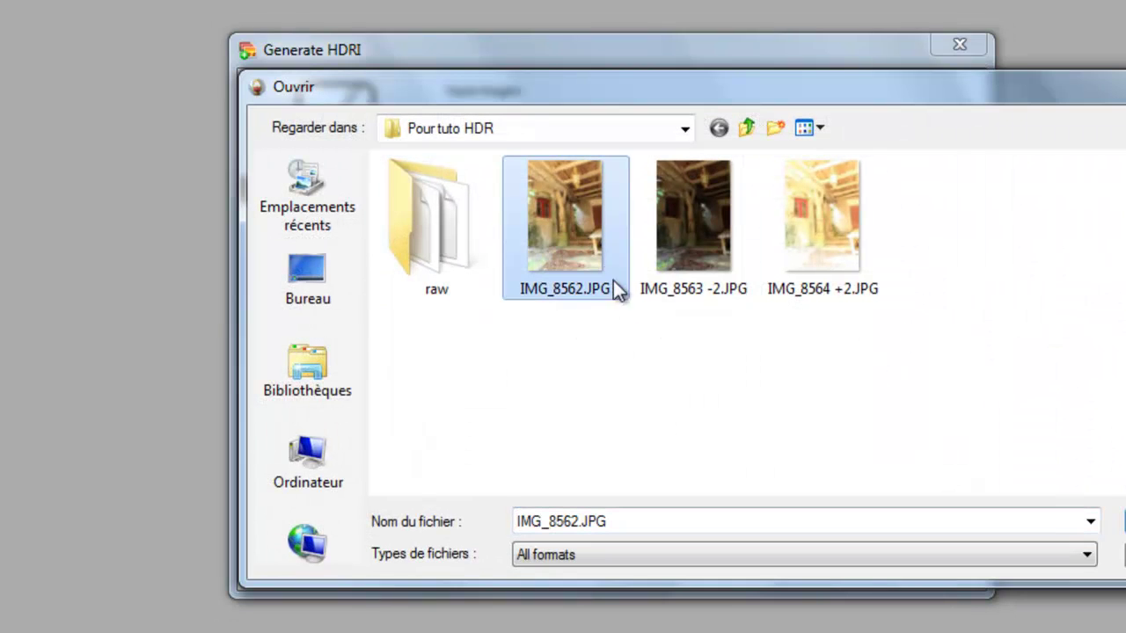
click(696, 248)
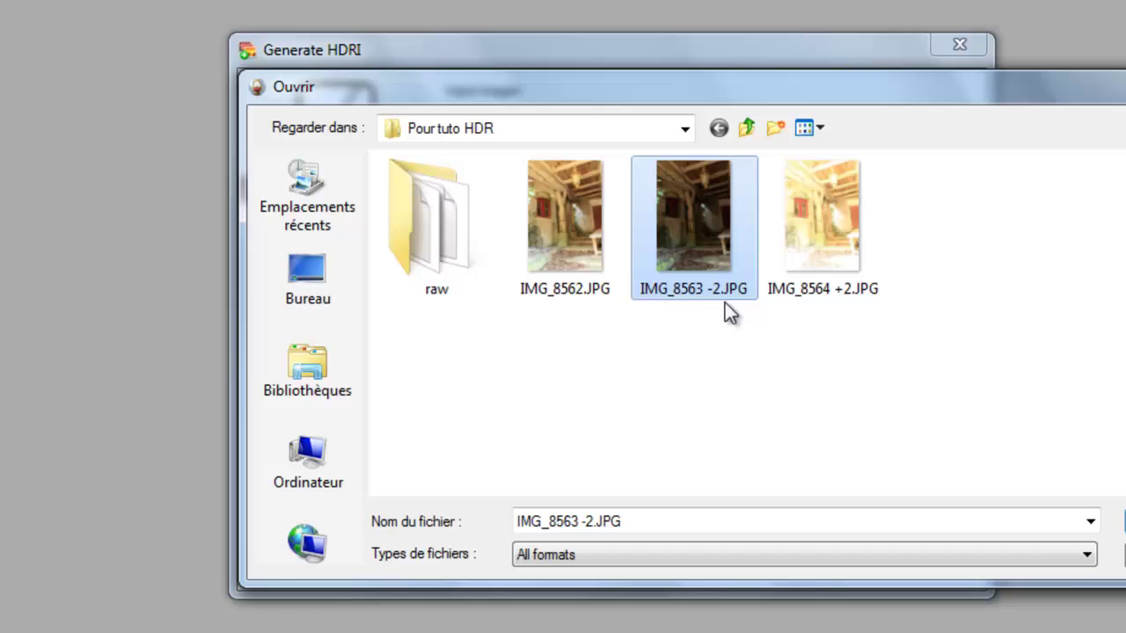
click(835, 208)
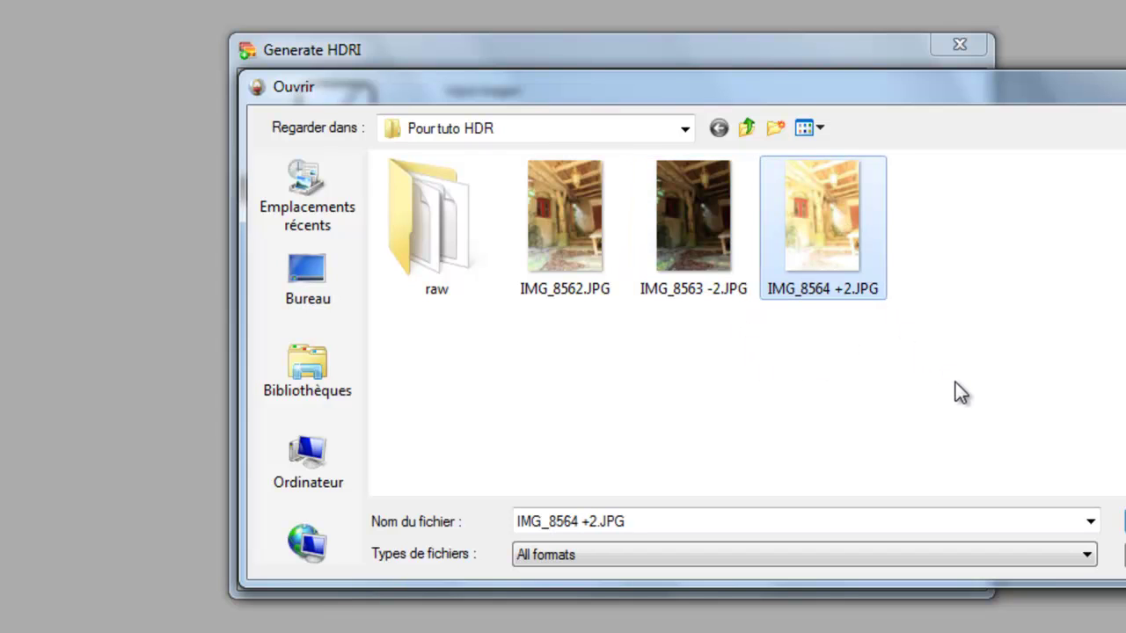
drag(953, 381, 537, 201)
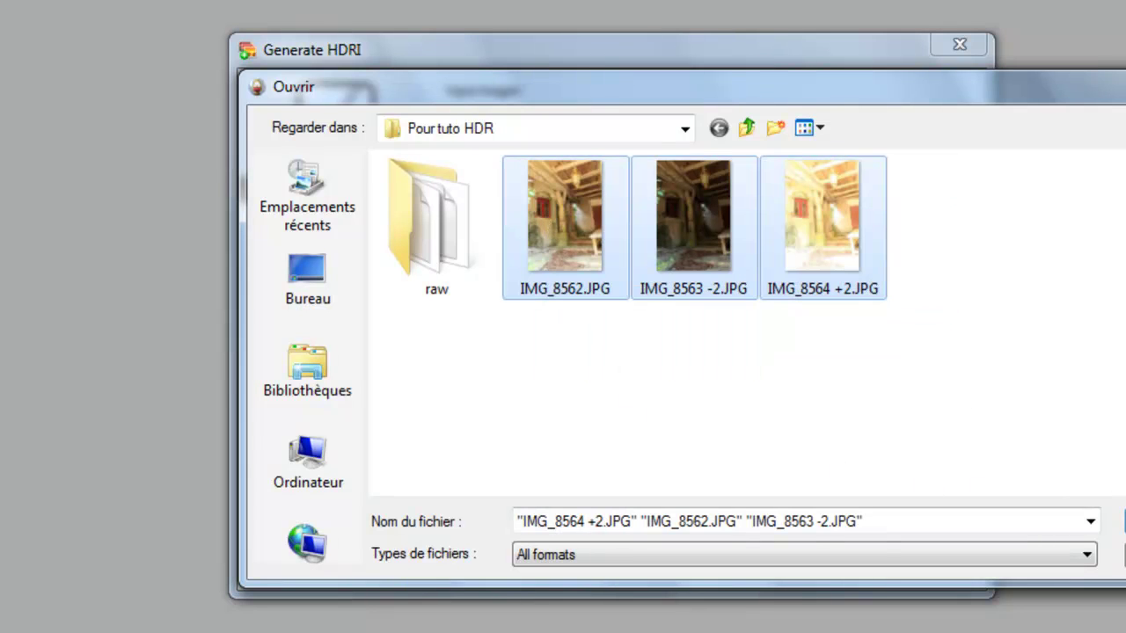
key(Return)
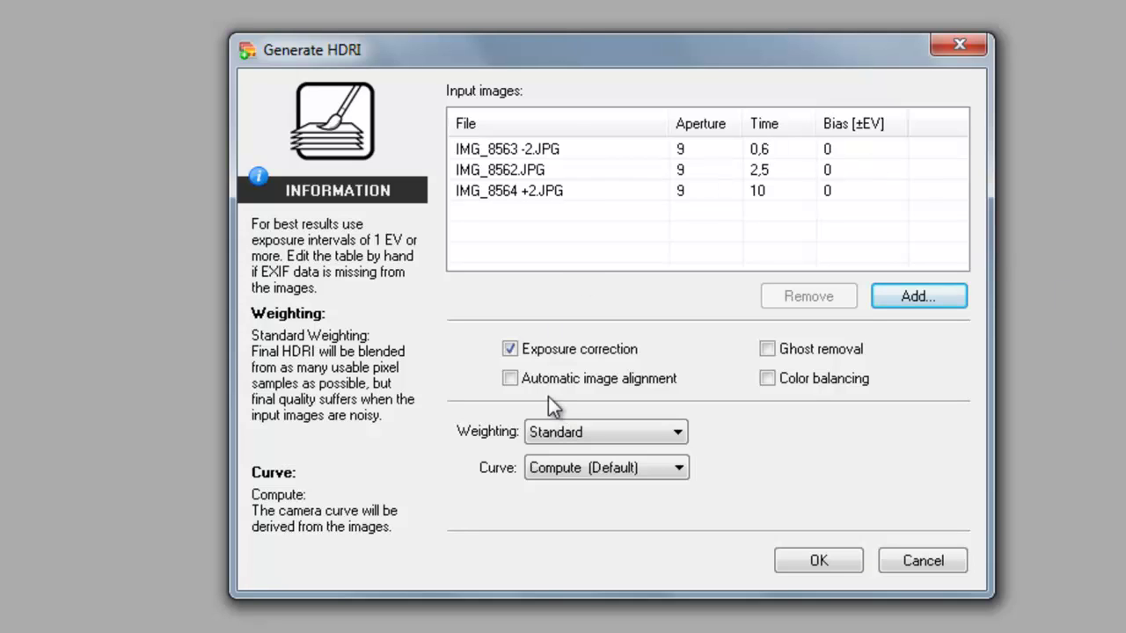
Turn off exposure correction and generate the HDR image with Standard weighting and the Compute (Default) curve
click(509, 349)
click(509, 350)
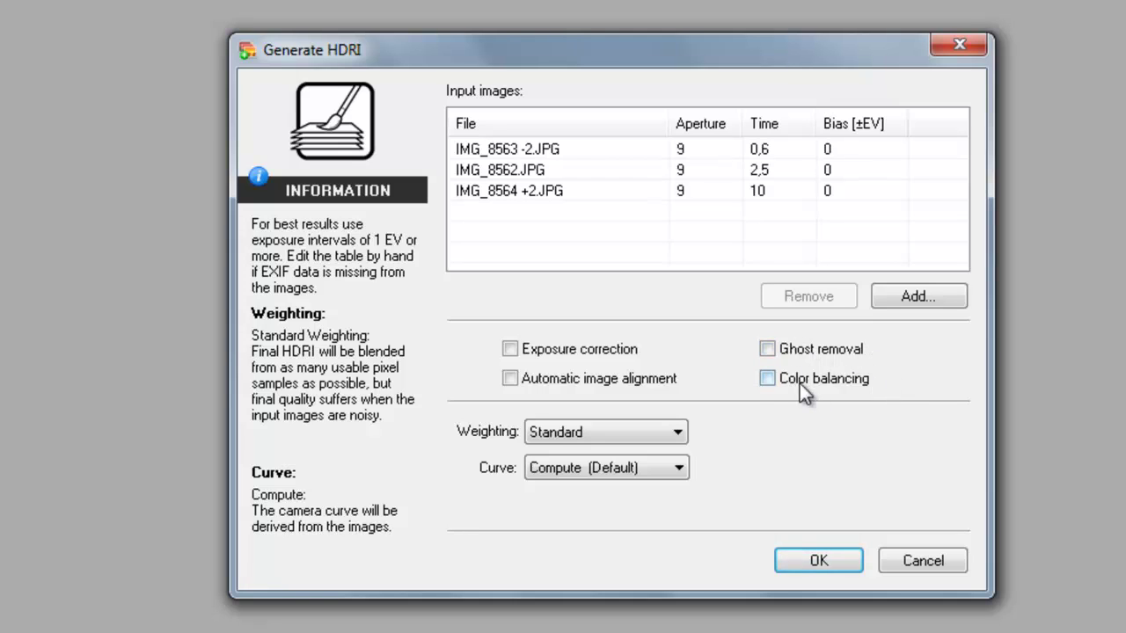
click(680, 469)
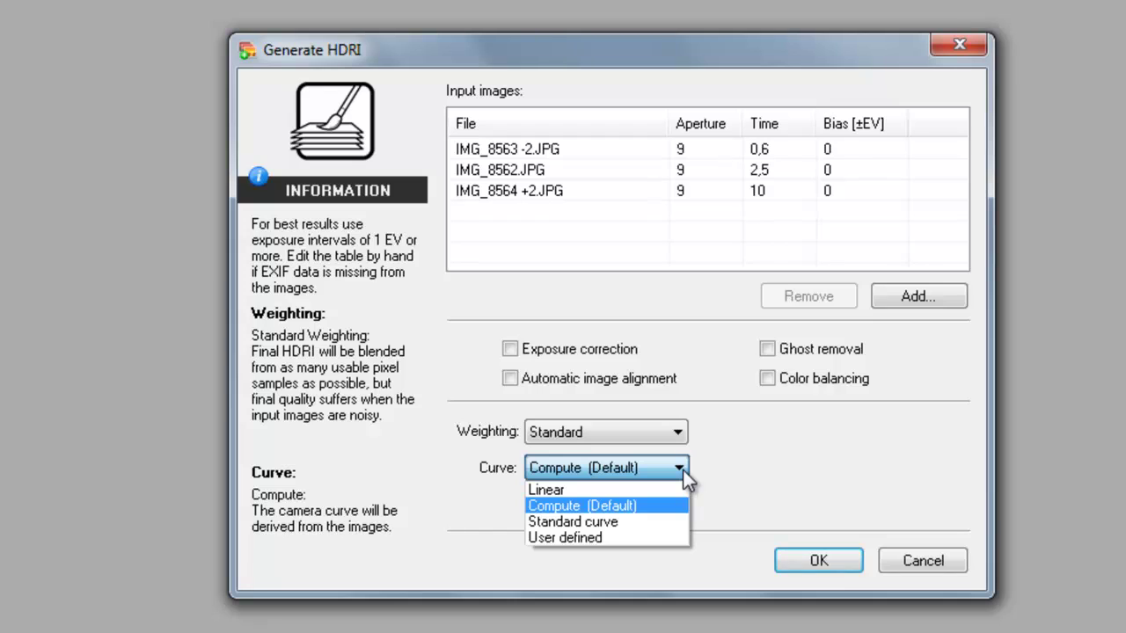
click(682, 470)
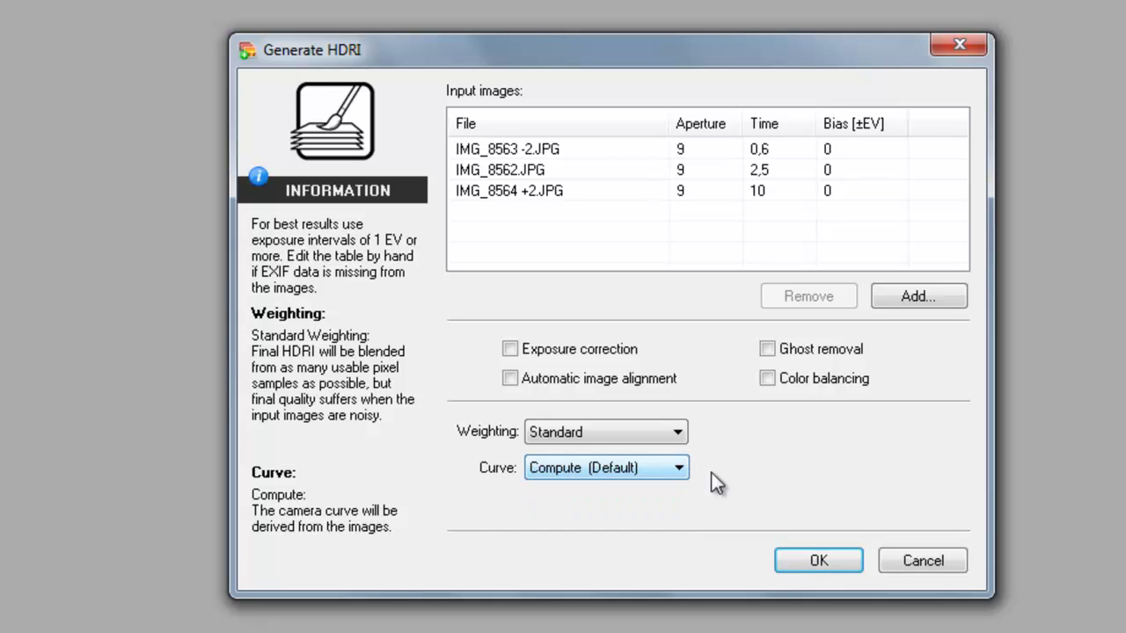
click(820, 569)
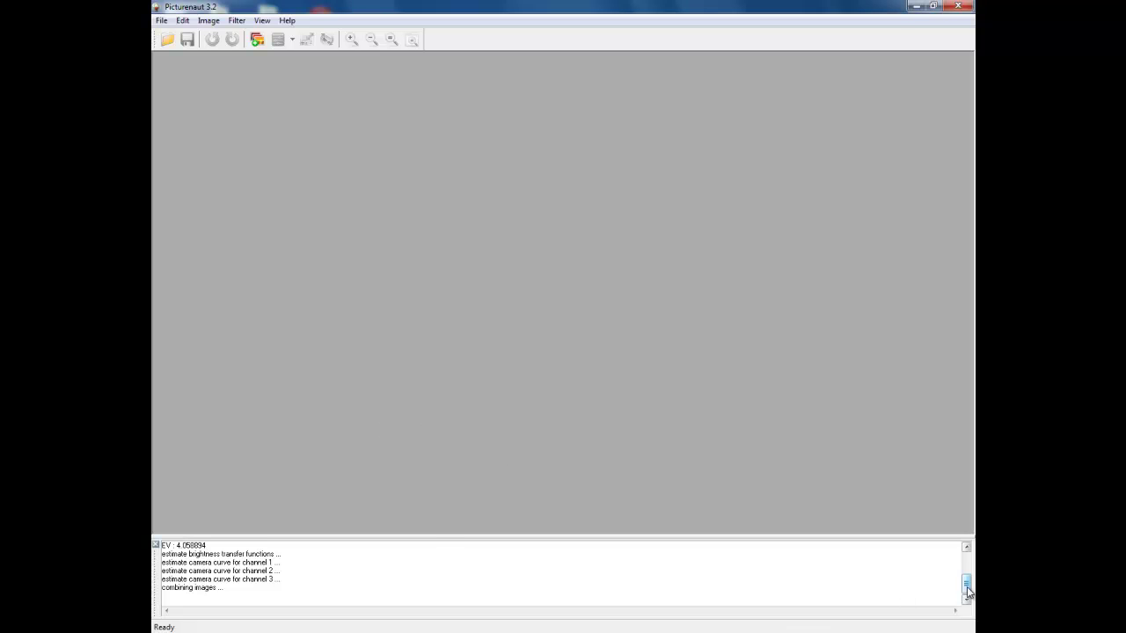
drag(967, 584, 967, 564)
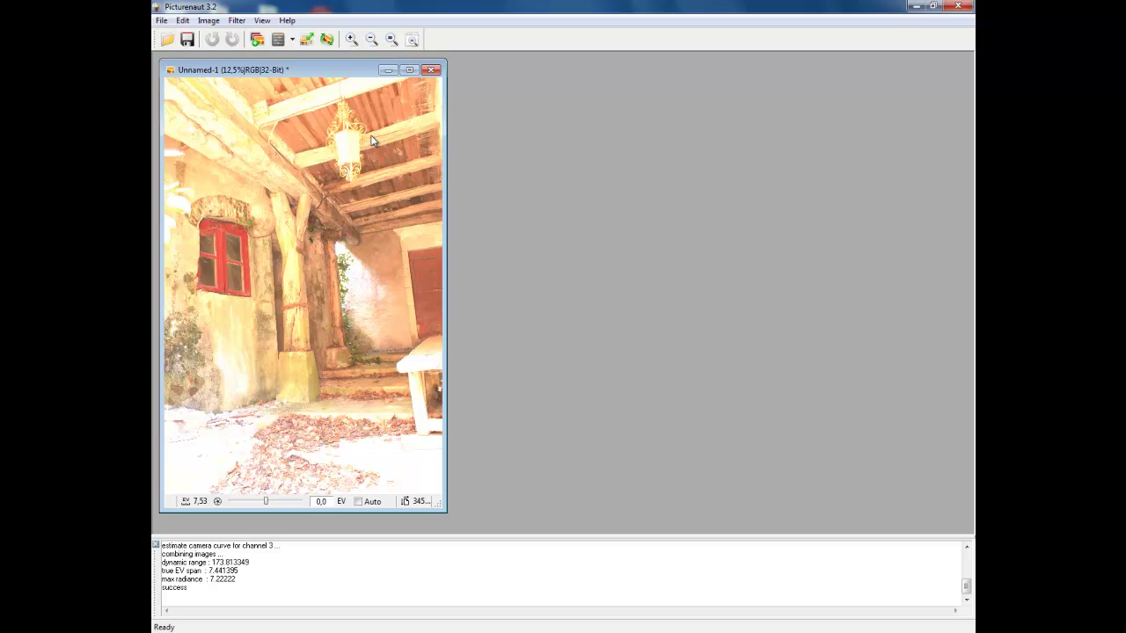
Rotate the HDR image by 6° with Autocrop overflow and the Lanczos filter
mouse_move(295, 69)
mouse_down()
mouse_move(357, 87)
mouse_move(488, 74)
mouse_move(293, 77)
mouse_up()
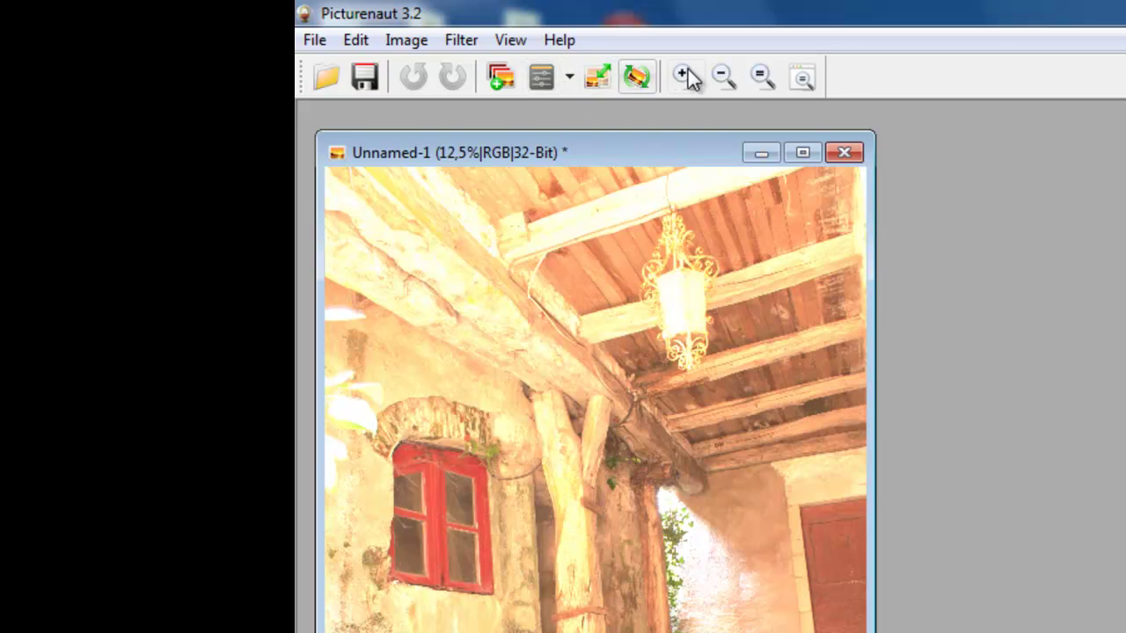
click(636, 78)
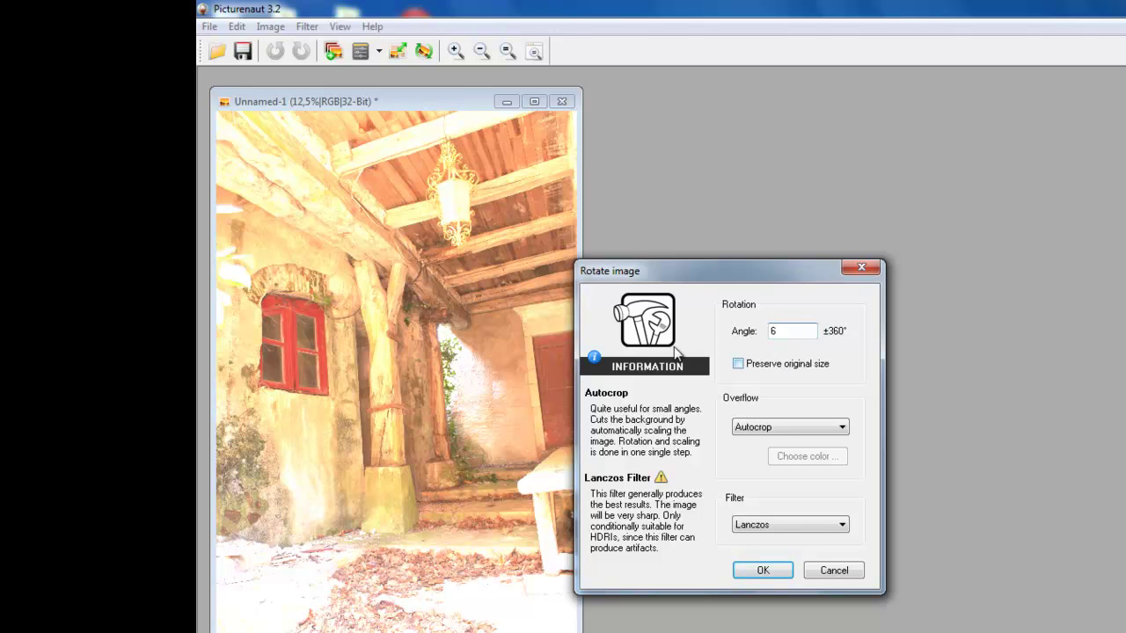
click(779, 571)
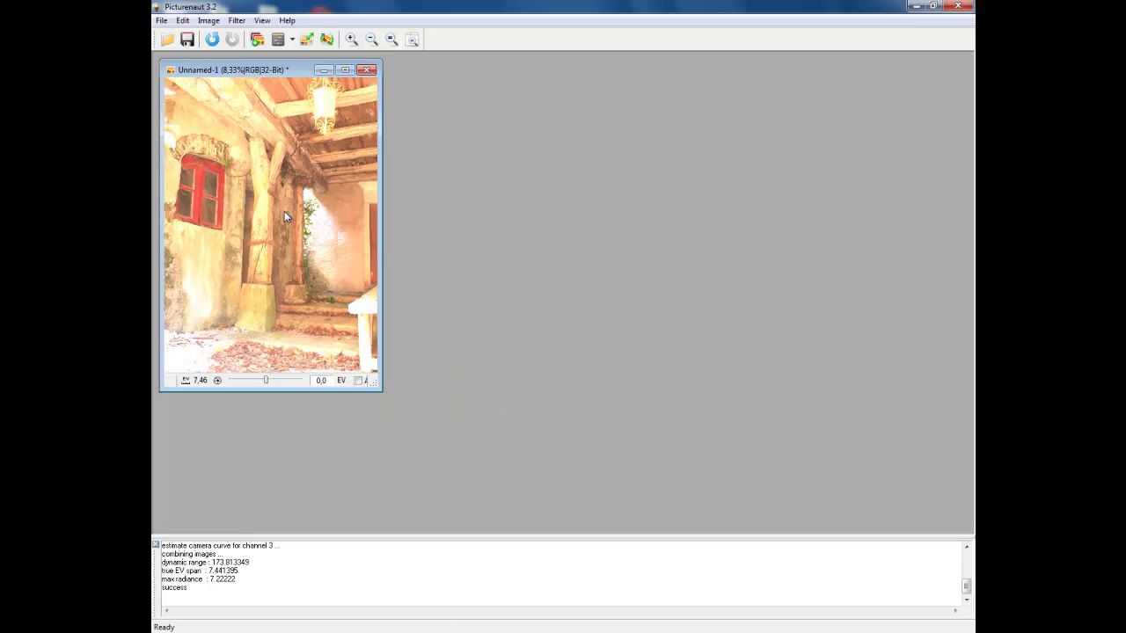
Enlarge the image window and place the Tone-Mapping dialog beside it so the photo stays uncovered
drag(351, 391, 353, 510)
drag(380, 427, 472, 435)
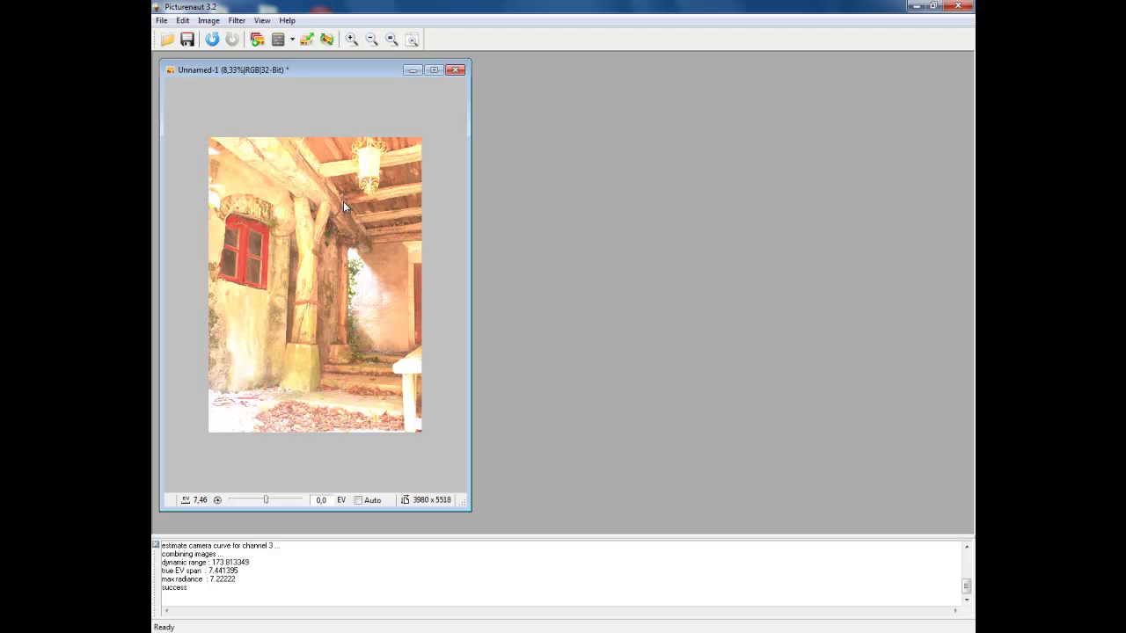
click(278, 42)
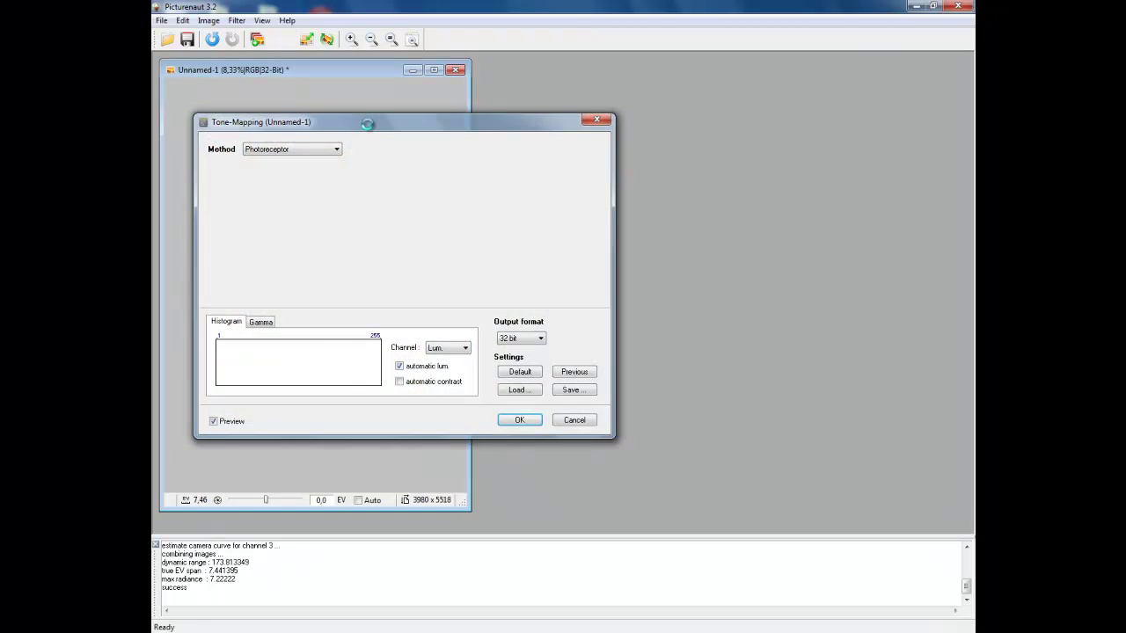
drag(361, 124, 651, 100)
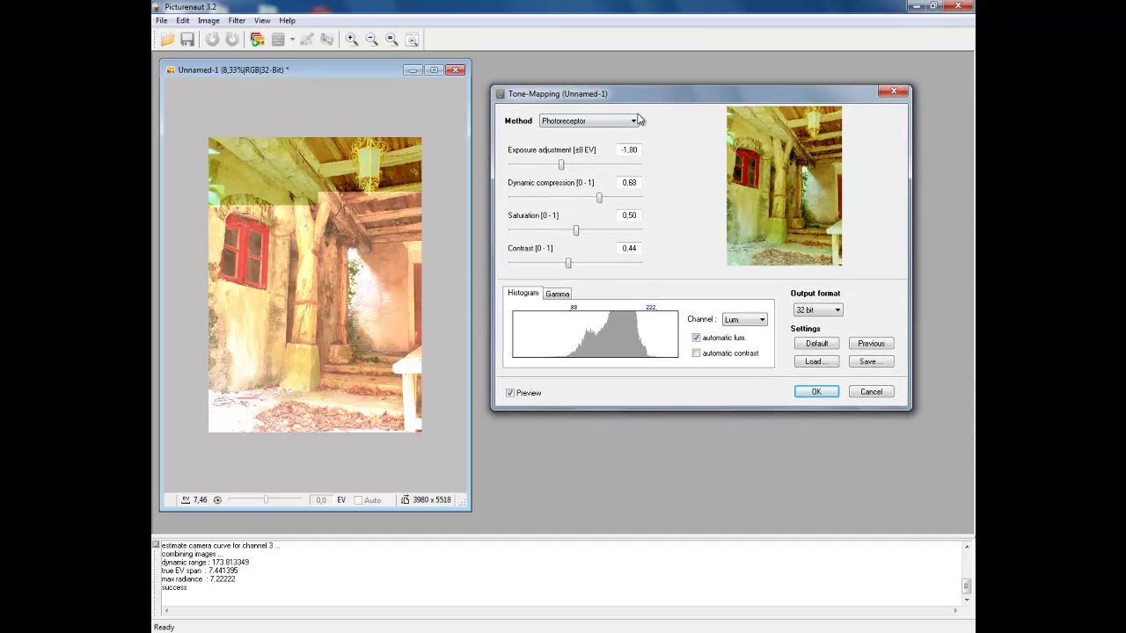
Try the Bilateral tone-mapping method with contrast 0,41 and saturation 0,50
click(634, 122)
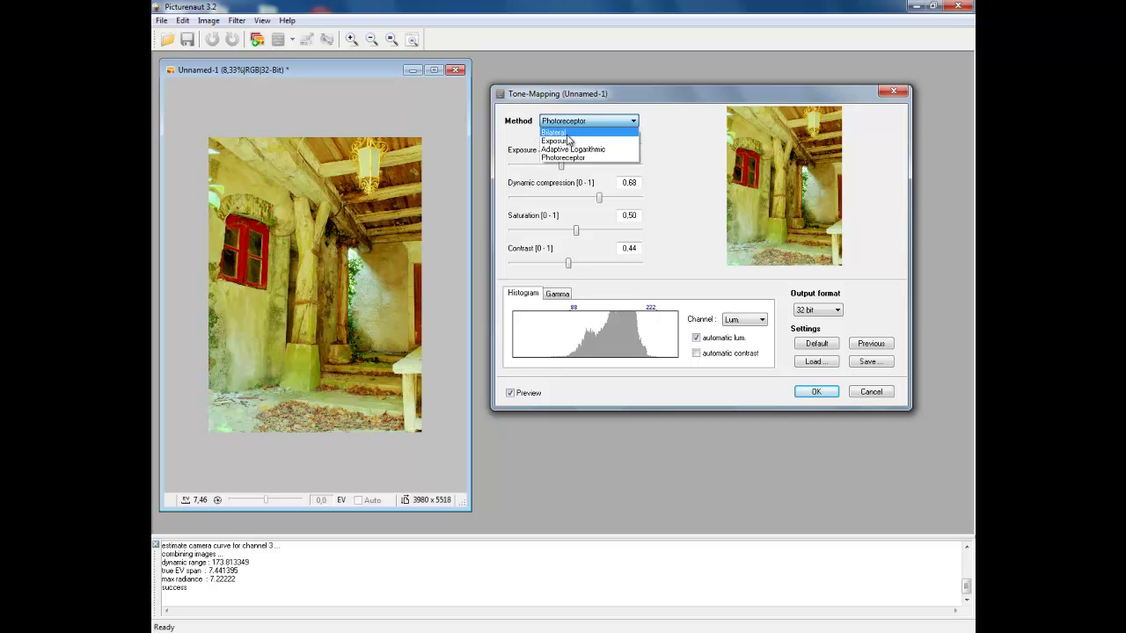
click(566, 134)
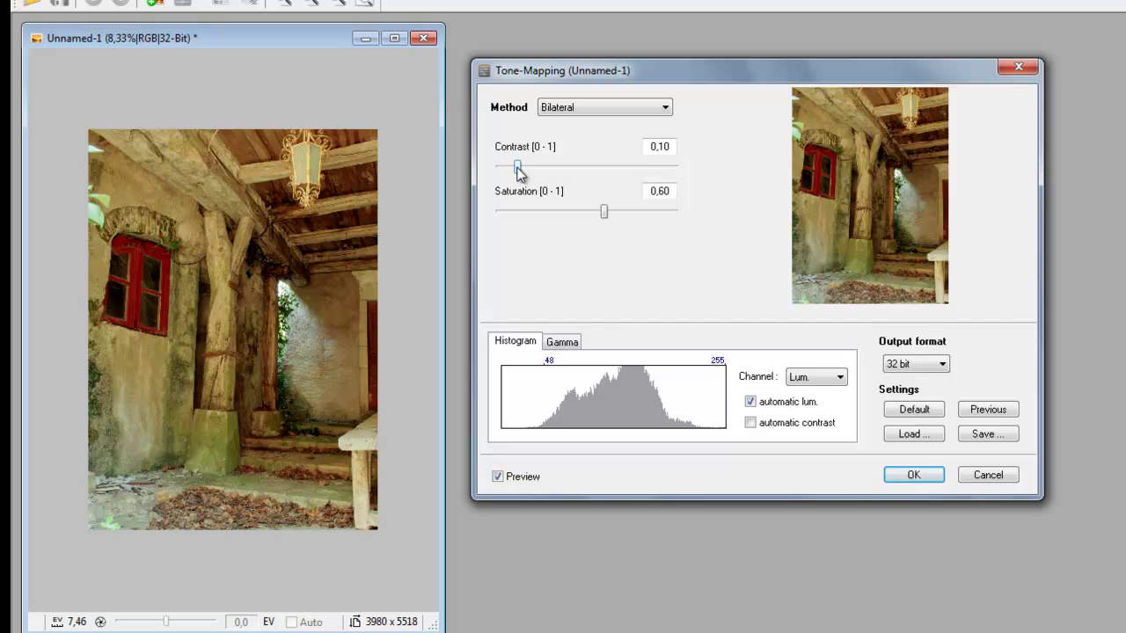
drag(519, 172, 650, 182)
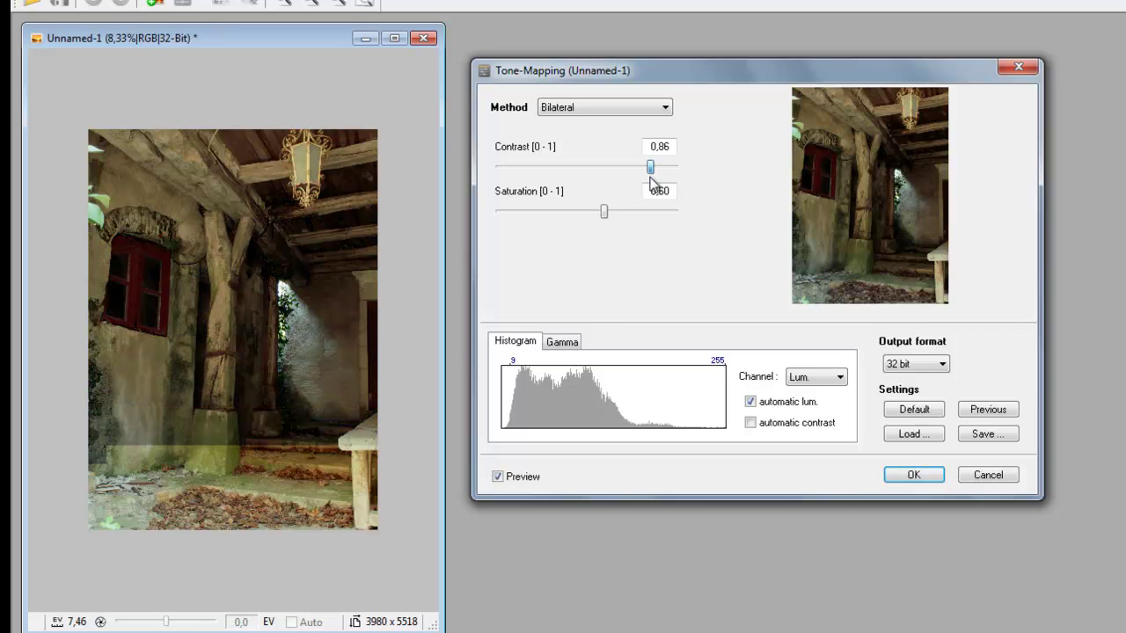
drag(653, 183, 588, 176)
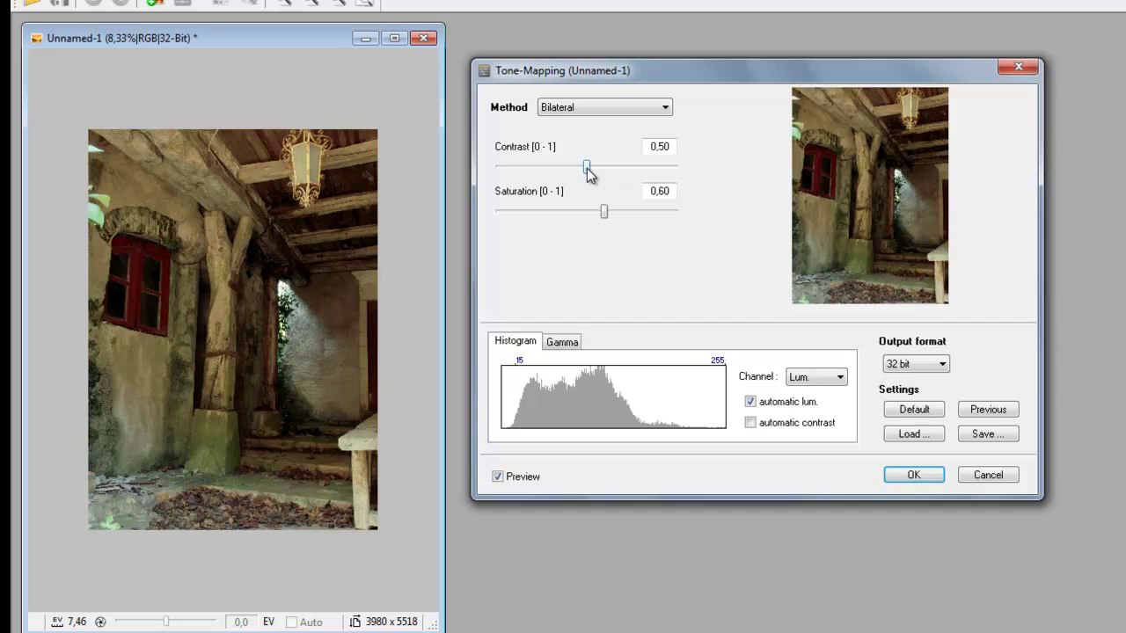
drag(587, 168, 572, 165)
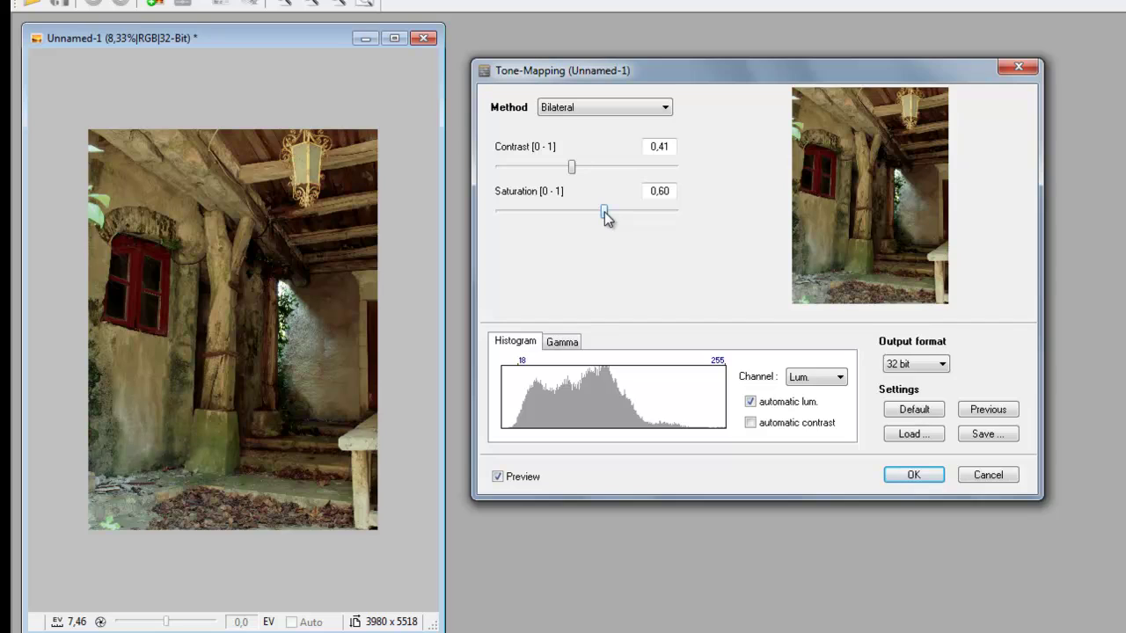
drag(604, 212, 679, 215)
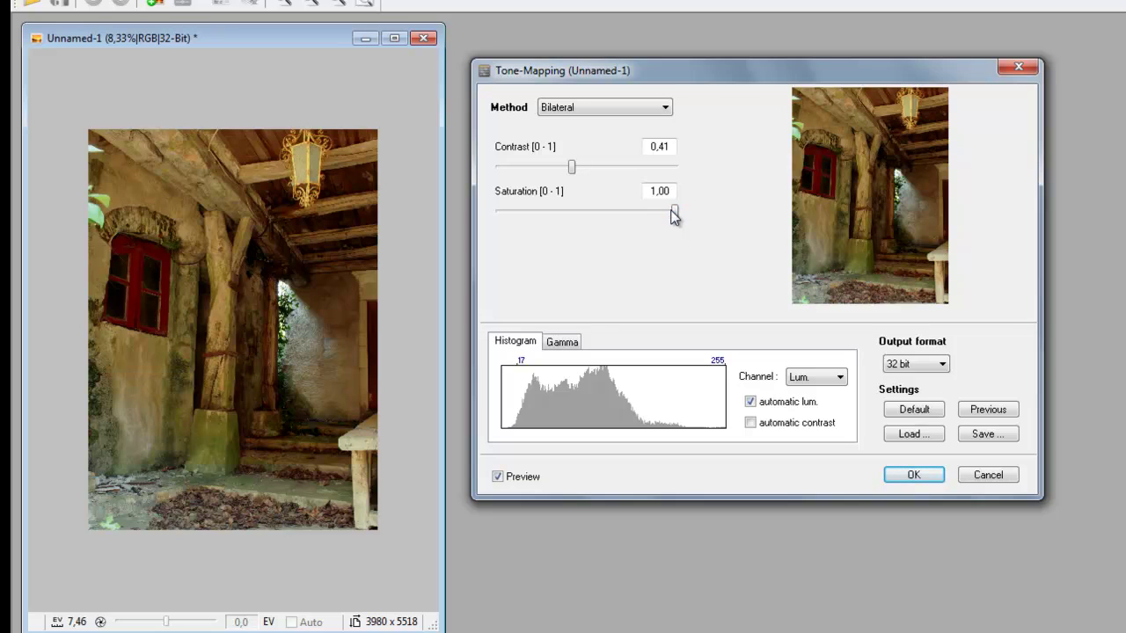
drag(673, 214, 466, 211)
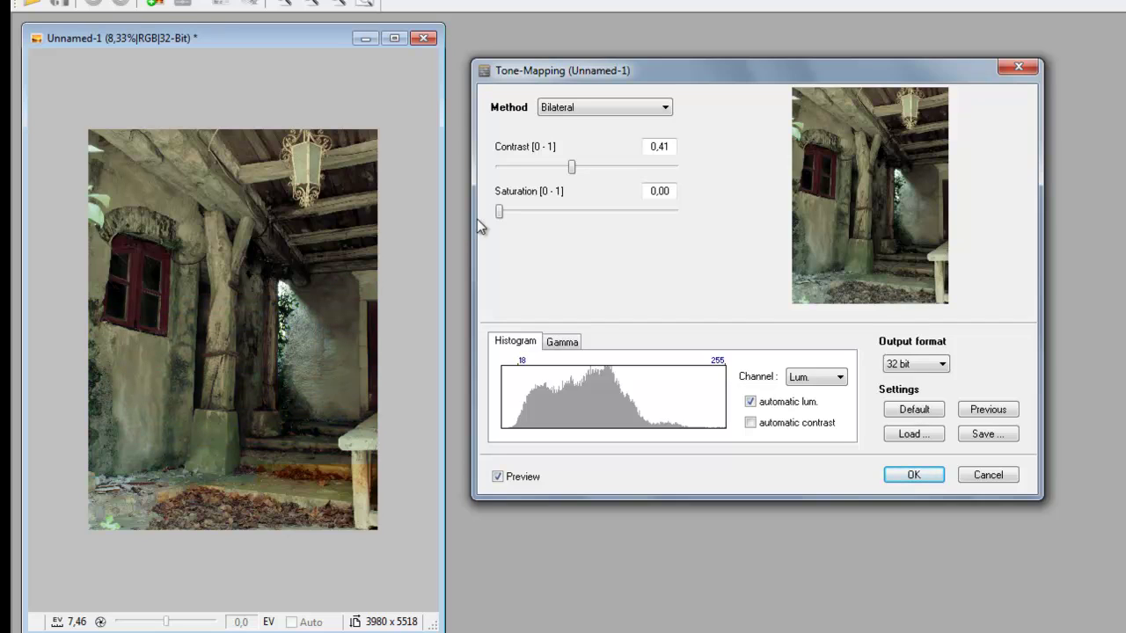
drag(501, 214, 588, 216)
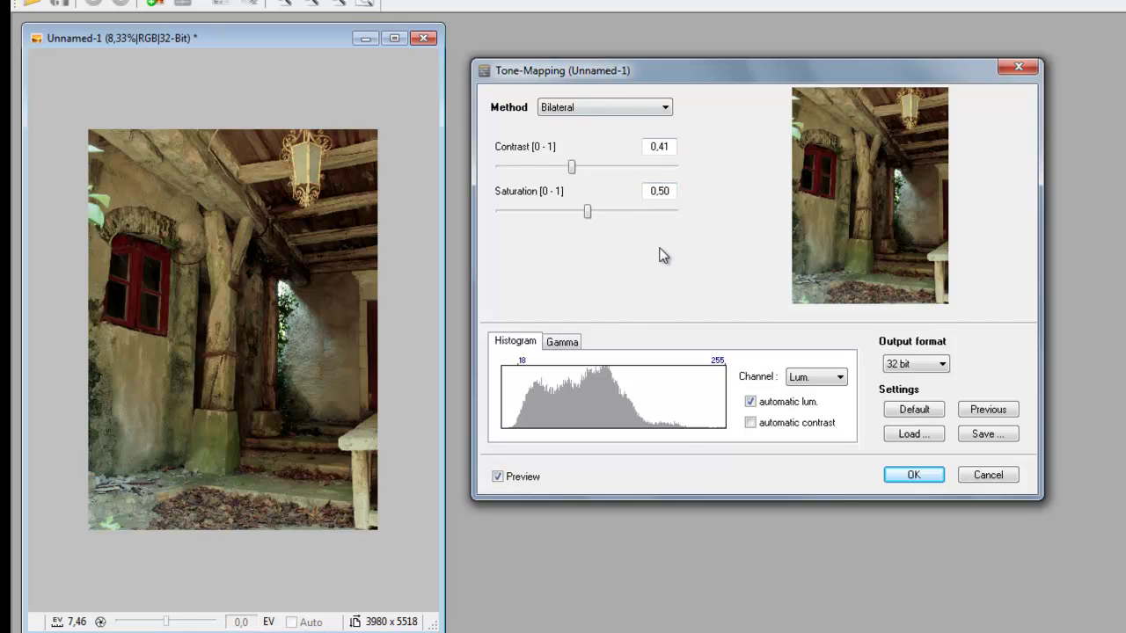
Enable automatic contrast and apply the Exposure tone-mapping method with exposure -1,71 EV and offset 0,13
click(751, 423)
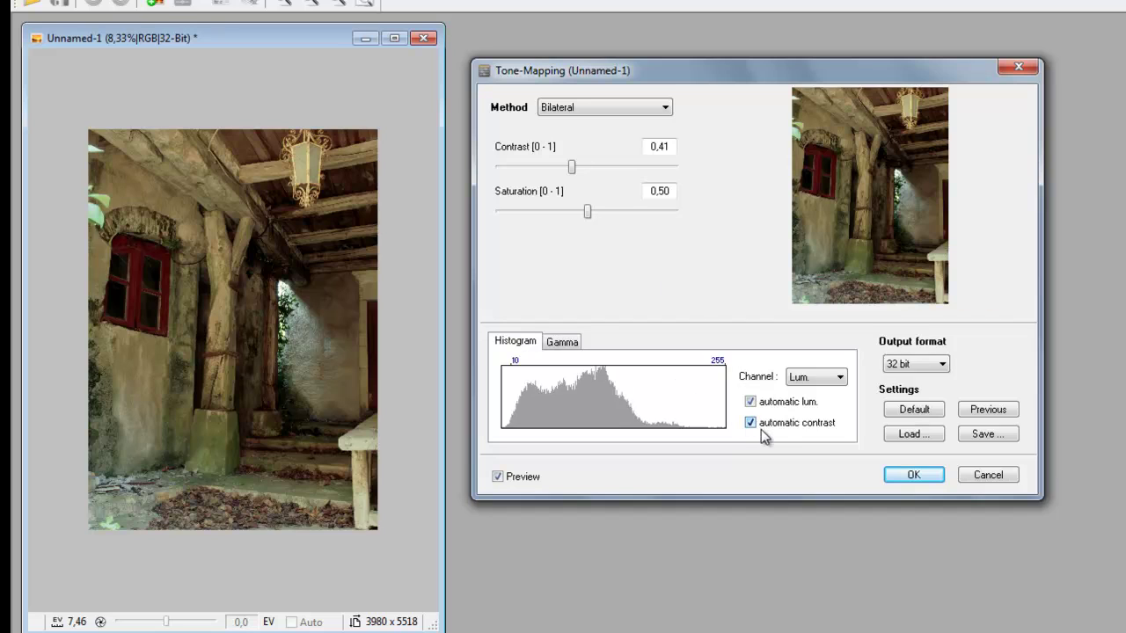
click(665, 107)
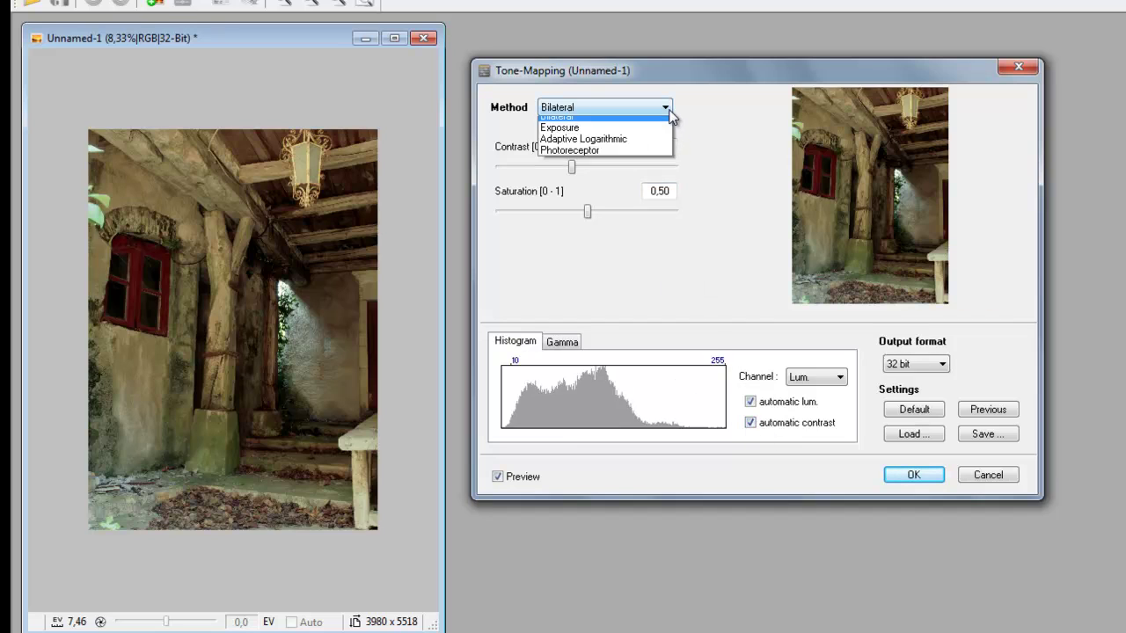
click(607, 134)
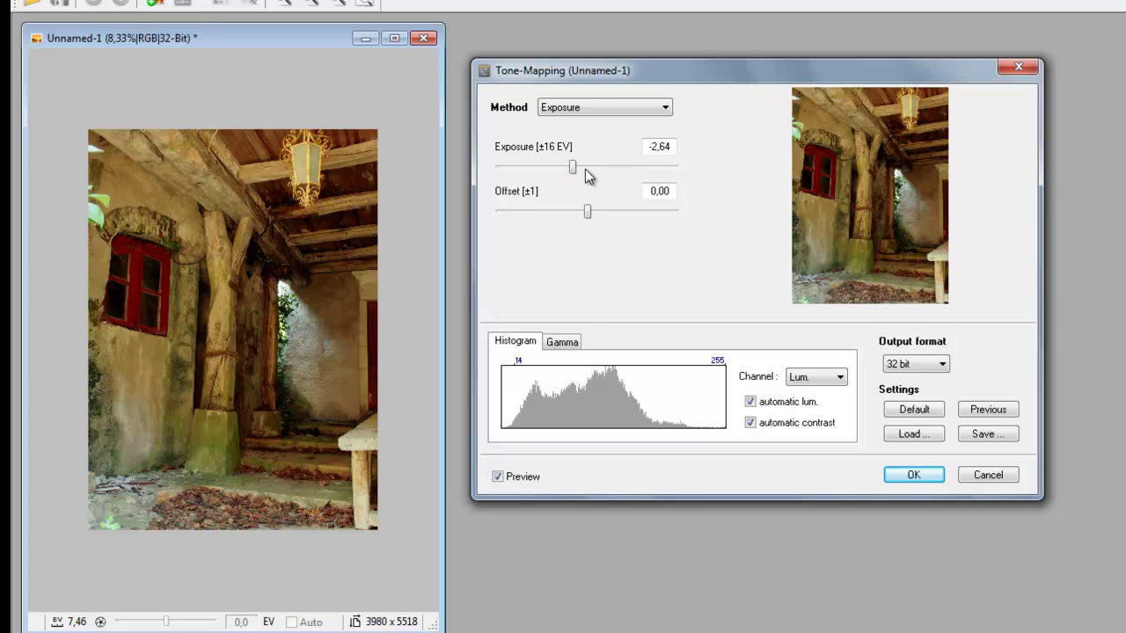
drag(575, 164, 580, 164)
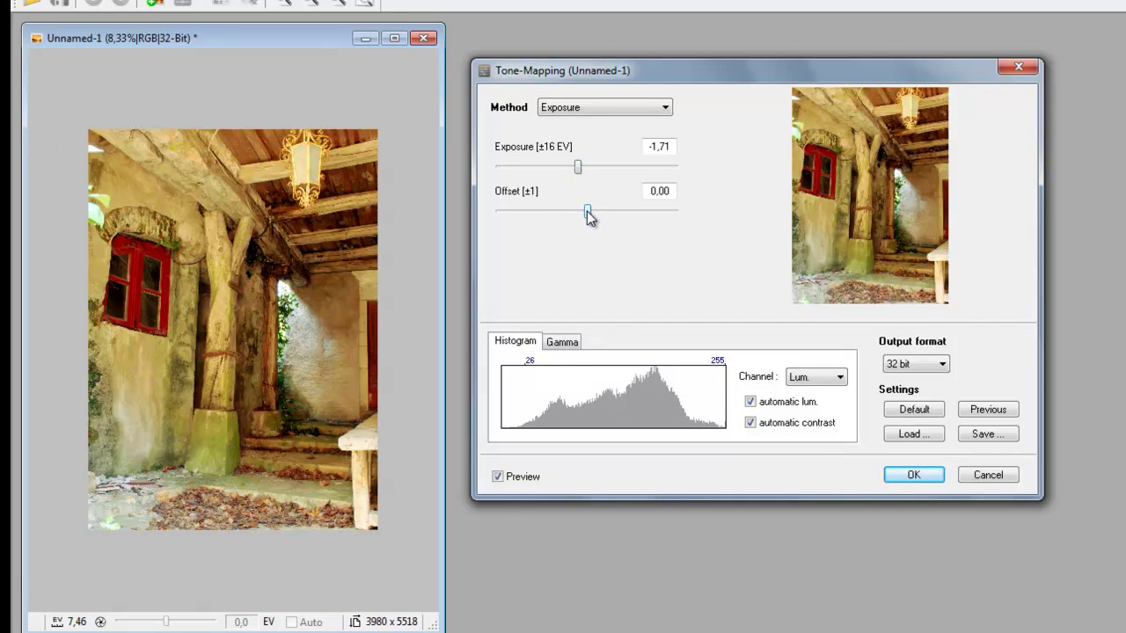
drag(587, 214, 598, 218)
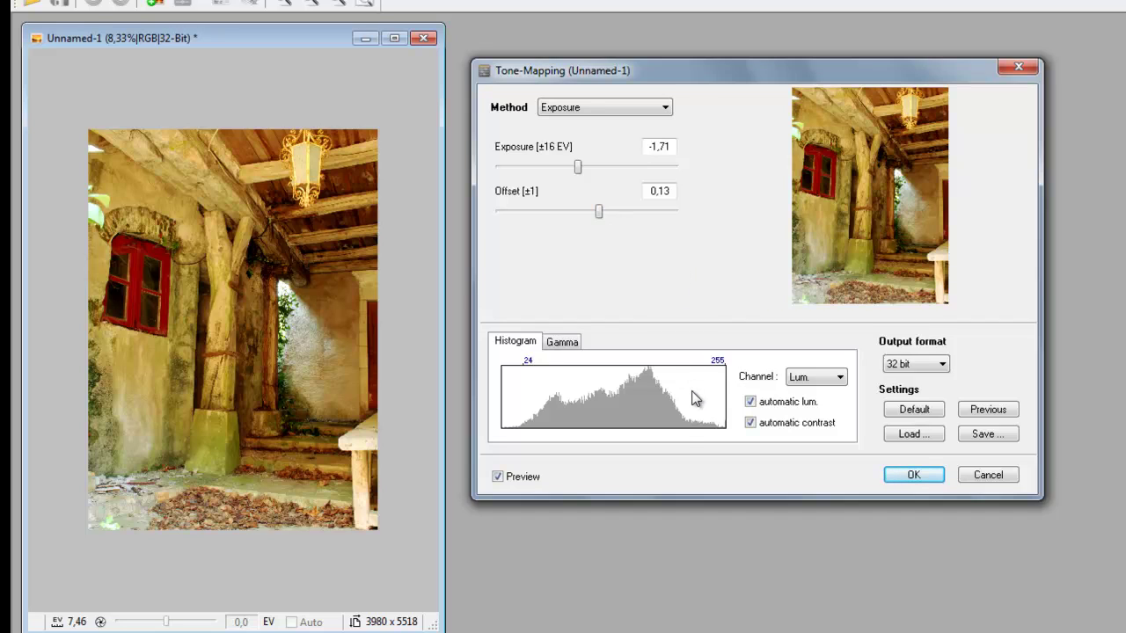
Try the Adaptive Logarithmic method with exposure adjustment -1,60 EV, bias 0,39, shadow luminance 0,19 and contrast 0,40
click(660, 111)
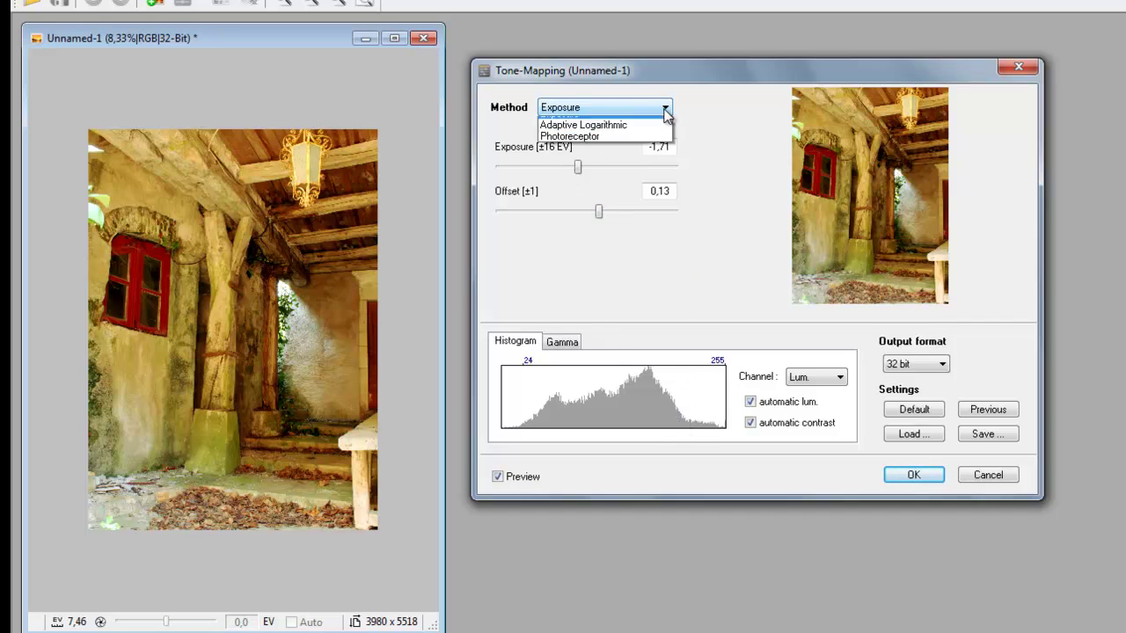
click(602, 147)
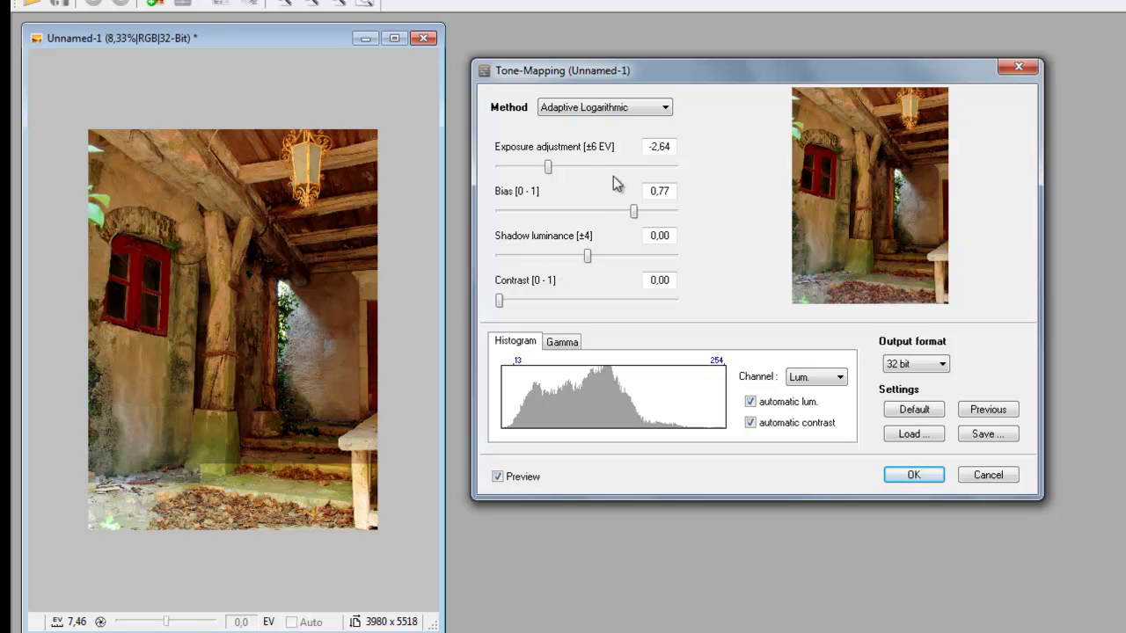
drag(545, 165, 563, 169)
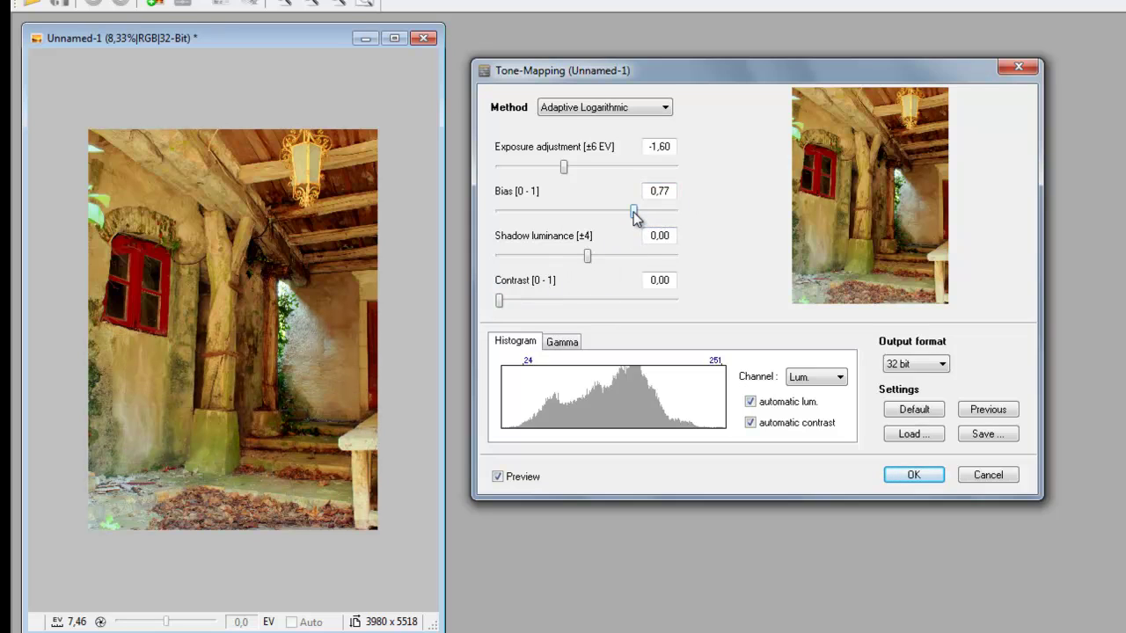
drag(633, 210, 588, 210)
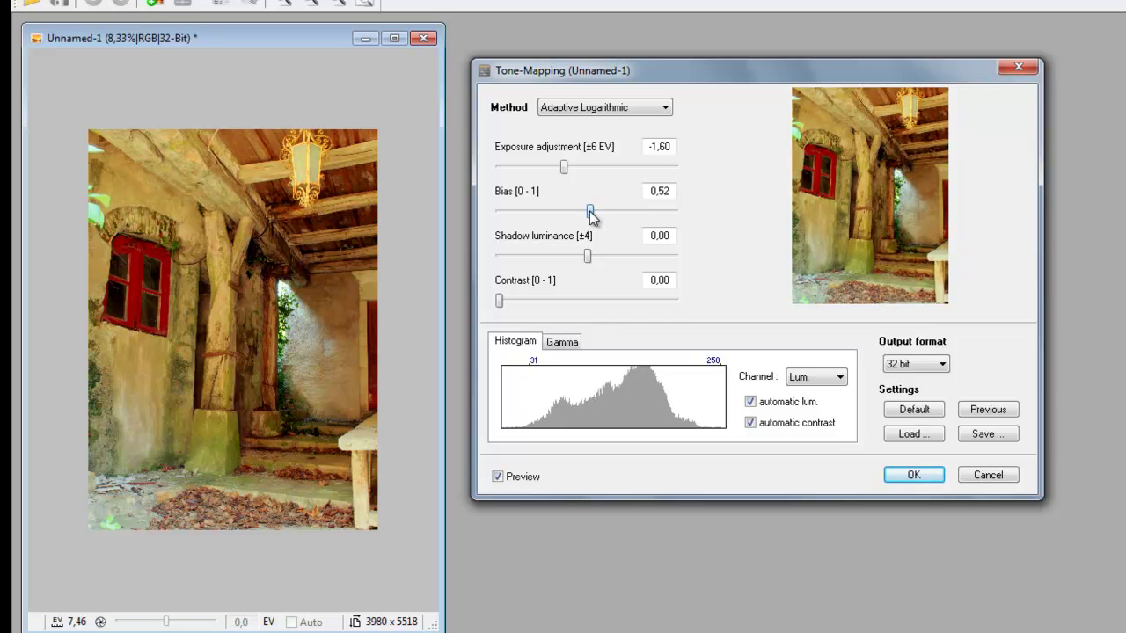
mouse_move(589, 211)
mouse_down()
mouse_move(579, 213)
mouse_move(619, 220)
mouse_move(568, 218)
mouse_up()
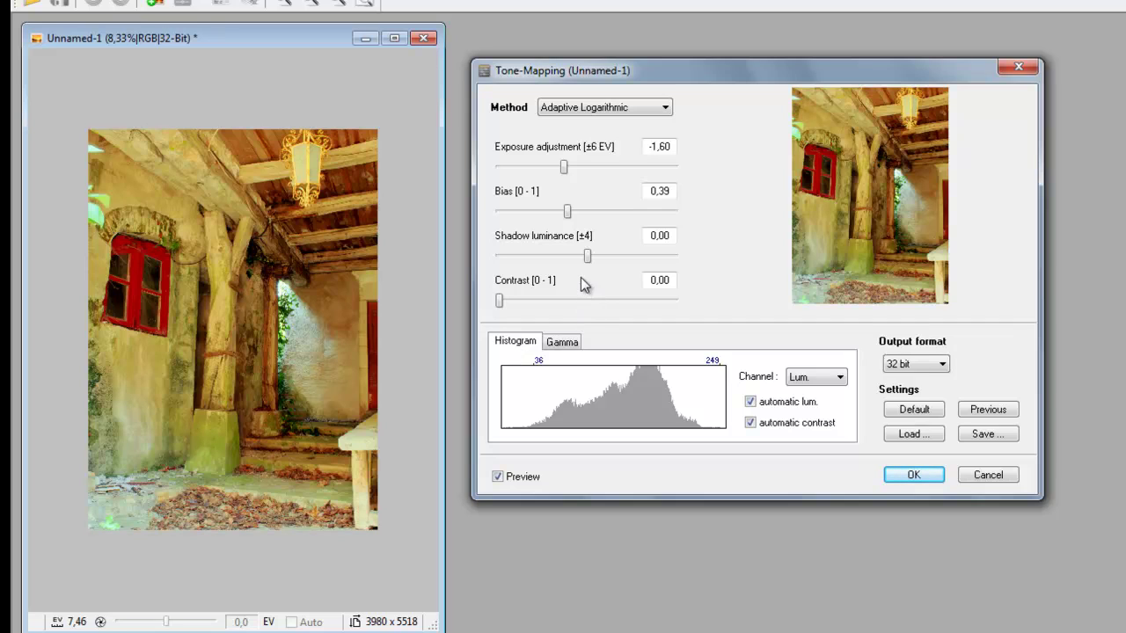
mouse_move(587, 257)
mouse_down()
mouse_move(564, 264)
mouse_move(591, 261)
mouse_up()
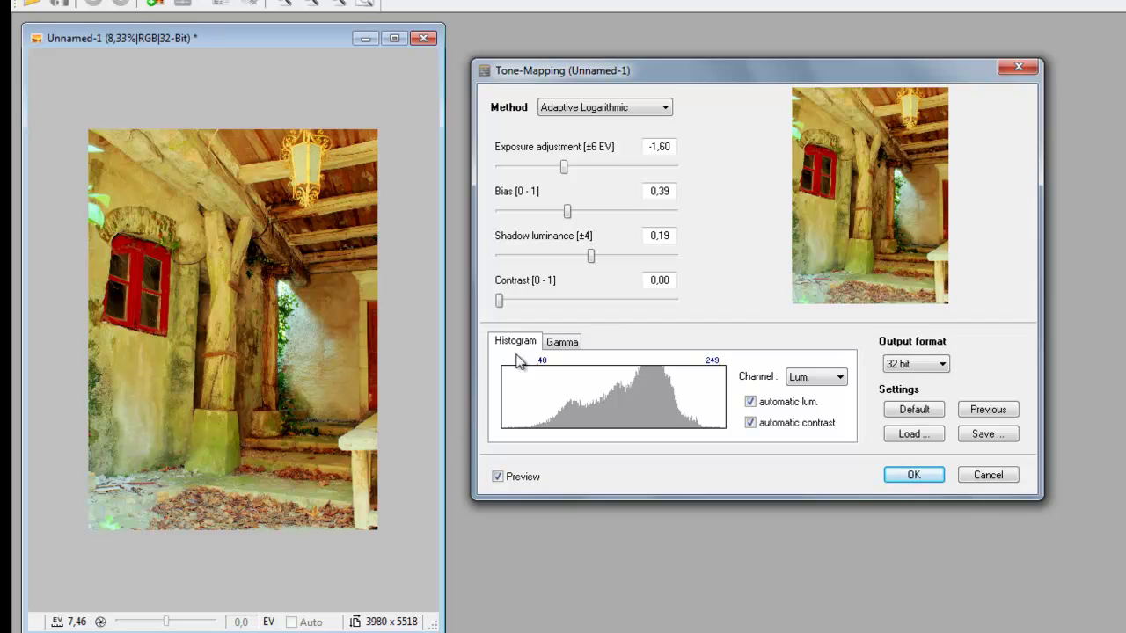
drag(500, 302, 570, 304)
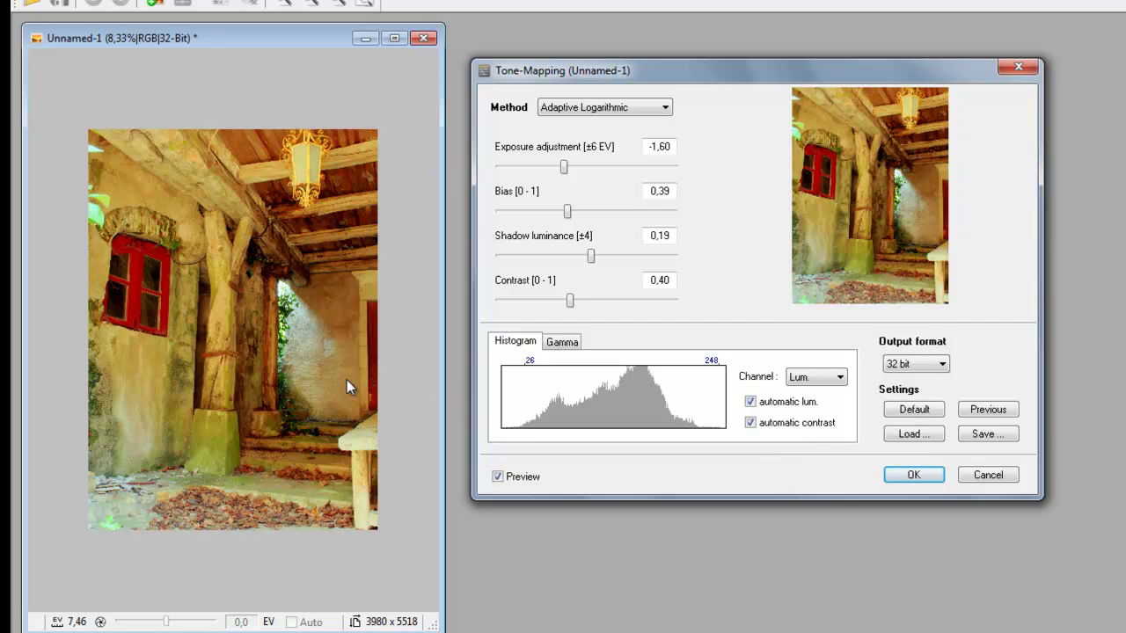
Switch the tone mapping to the Photoreceptor method with saturation 0,39 and dynamic compression 0,55
click(655, 112)
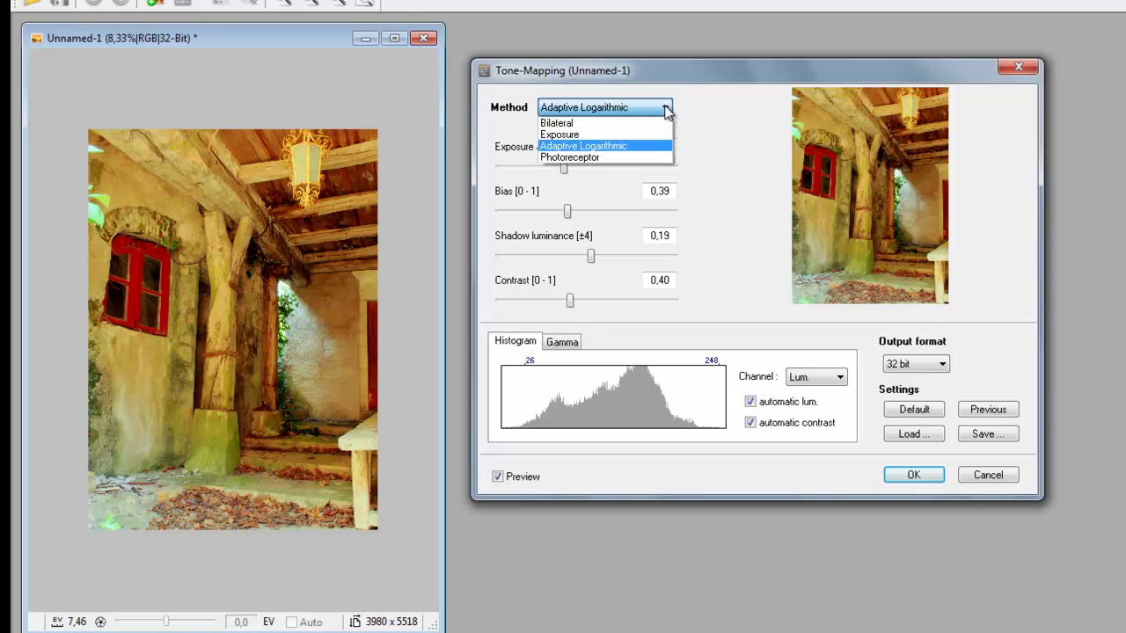
click(582, 159)
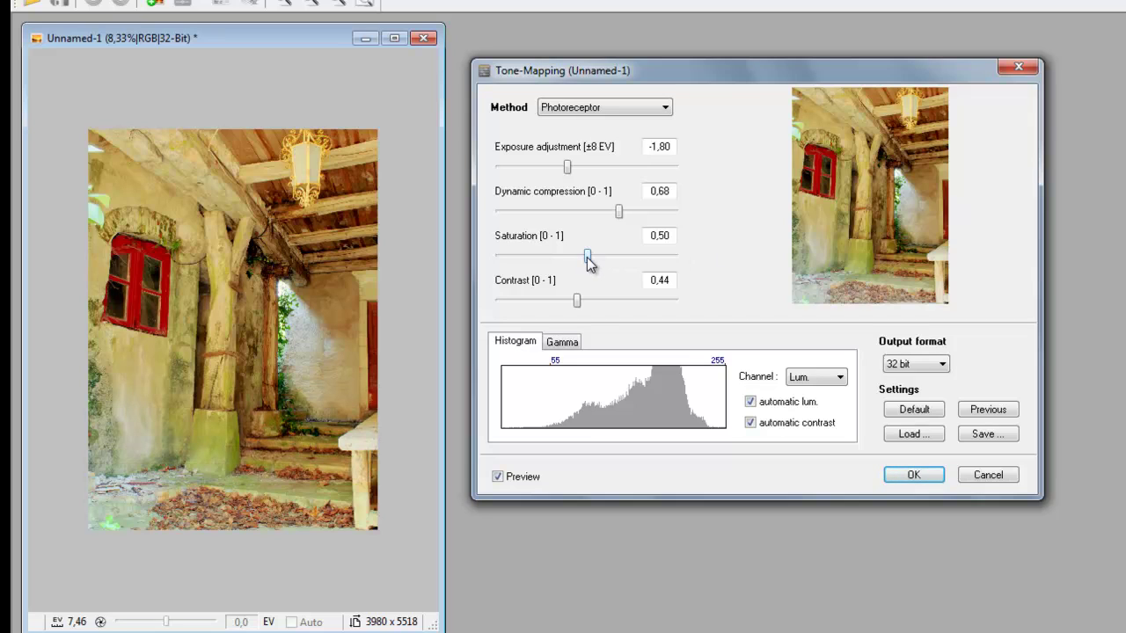
drag(587, 258, 569, 259)
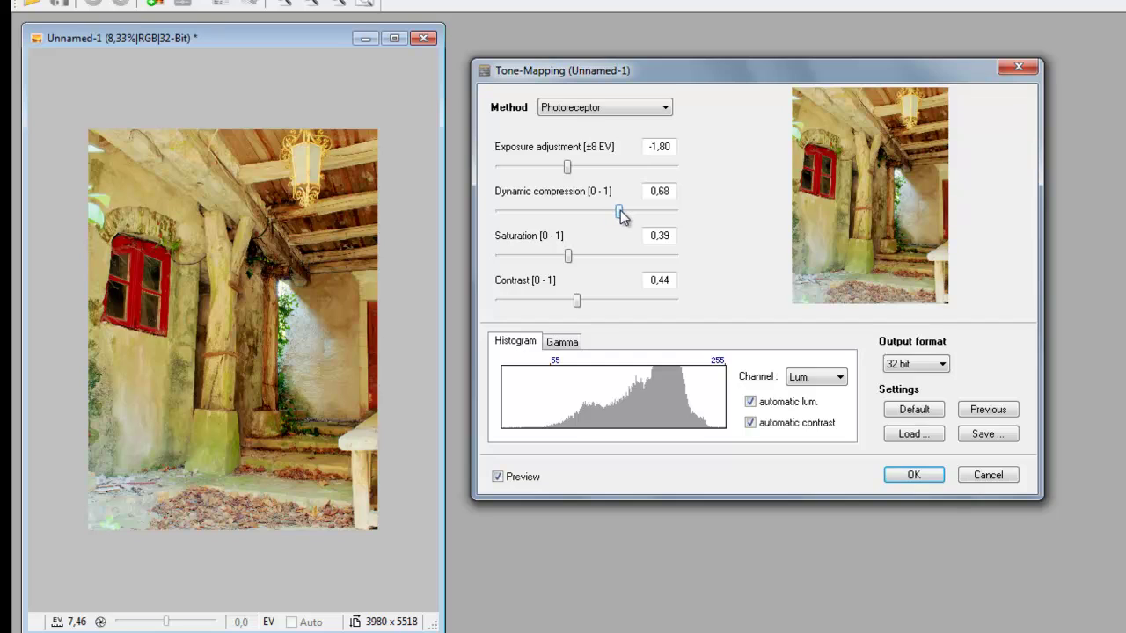
drag(620, 211, 500, 217)
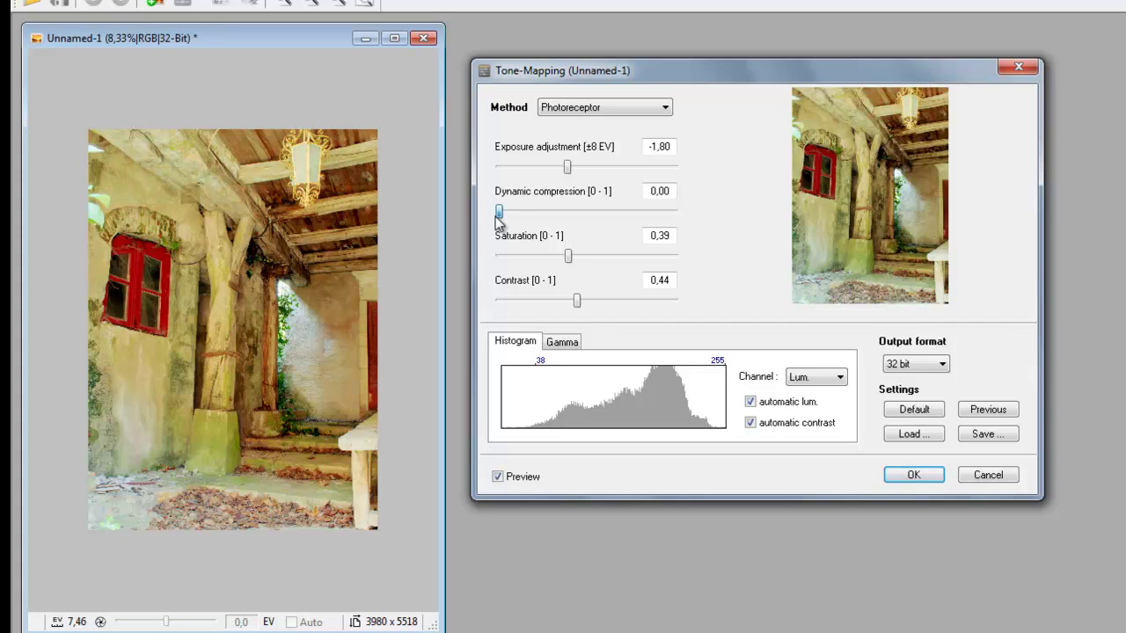
drag(499, 220, 598, 223)
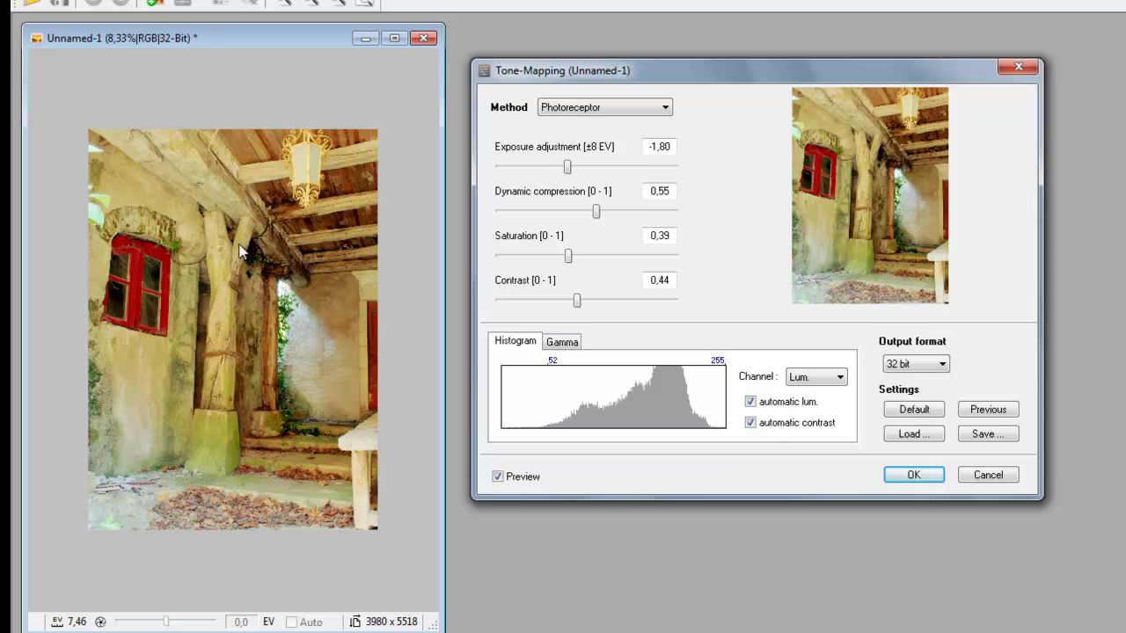
Set the Photoreceptor exposure adjustment to -1,07 EV and contrast to 0,34, and apply the tone mapping
drag(568, 168, 572, 171)
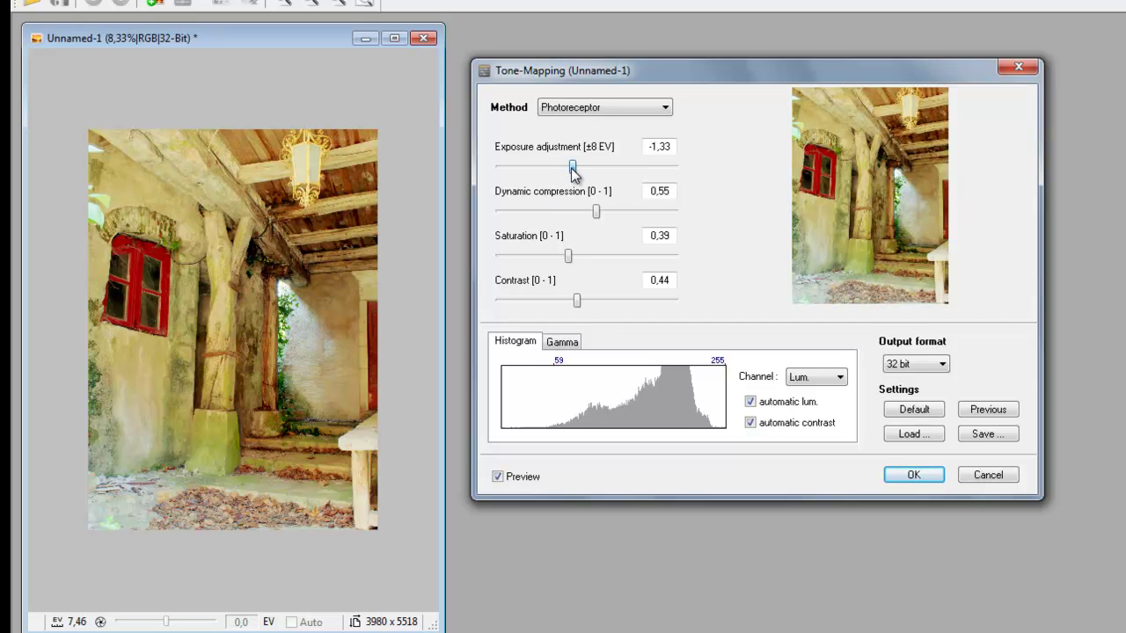
drag(572, 171, 575, 172)
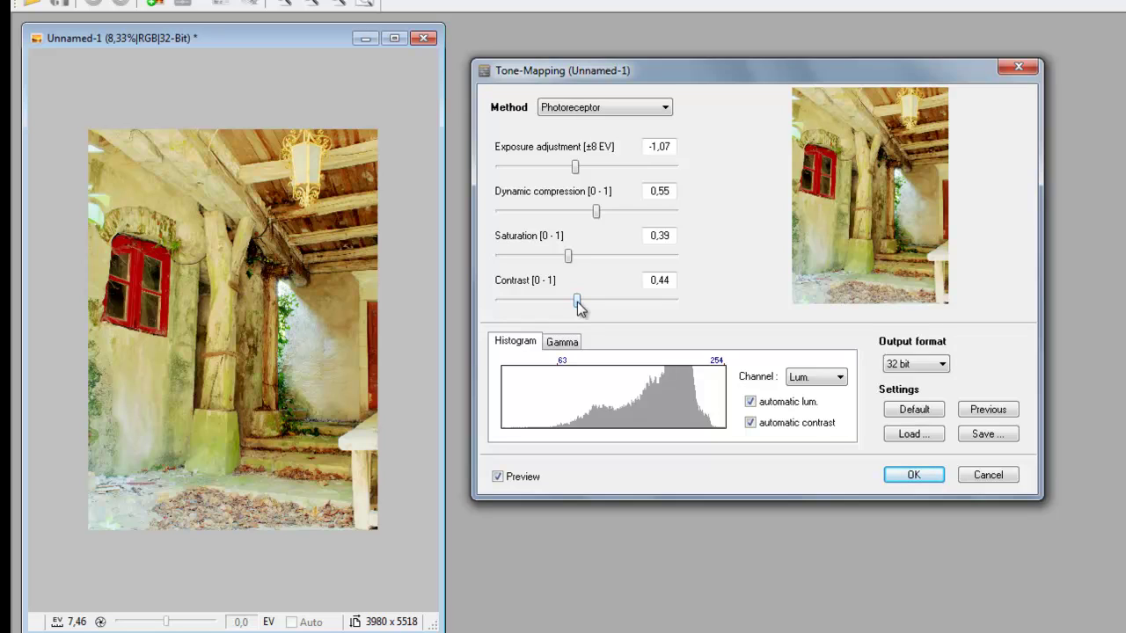
mouse_move(578, 303)
mouse_down()
mouse_move(587, 306)
mouse_move(560, 305)
mouse_up()
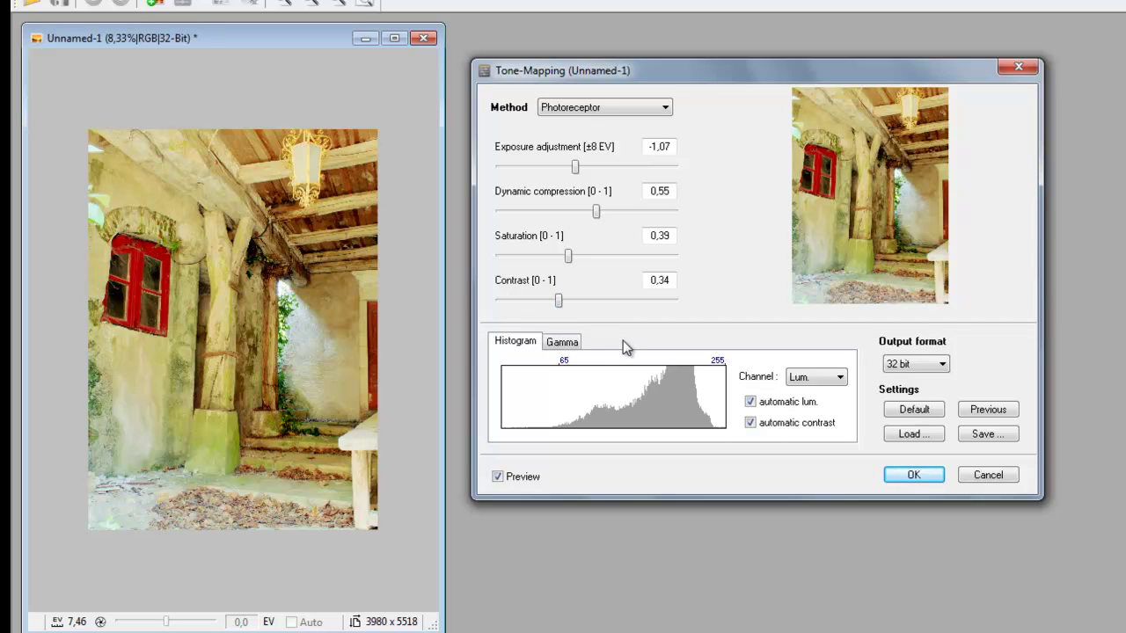
click(670, 110)
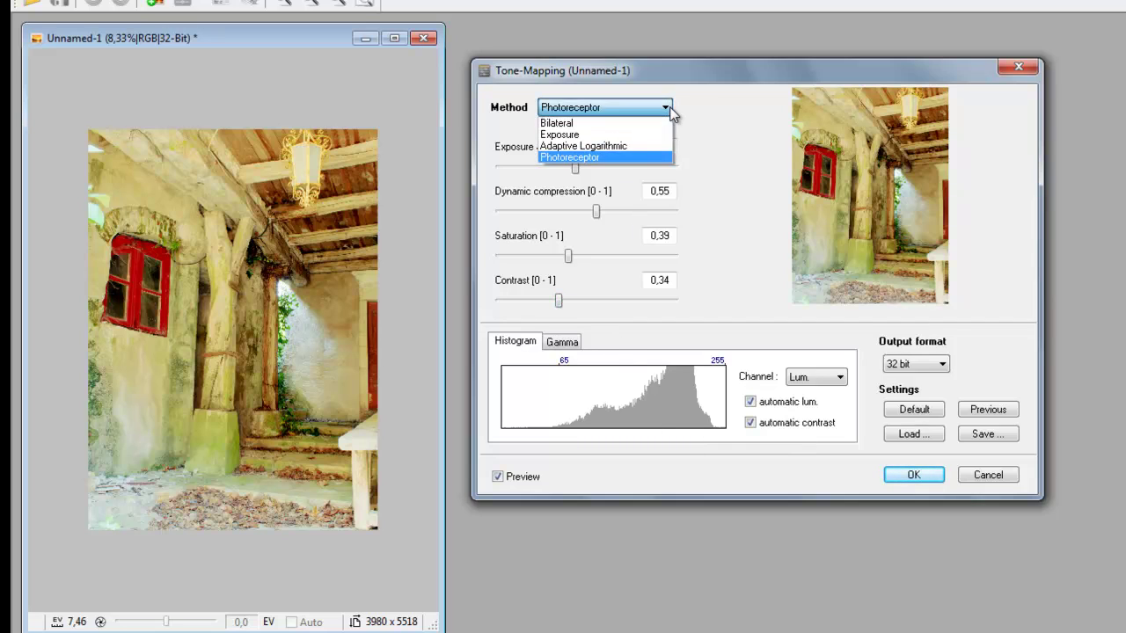
click(670, 110)
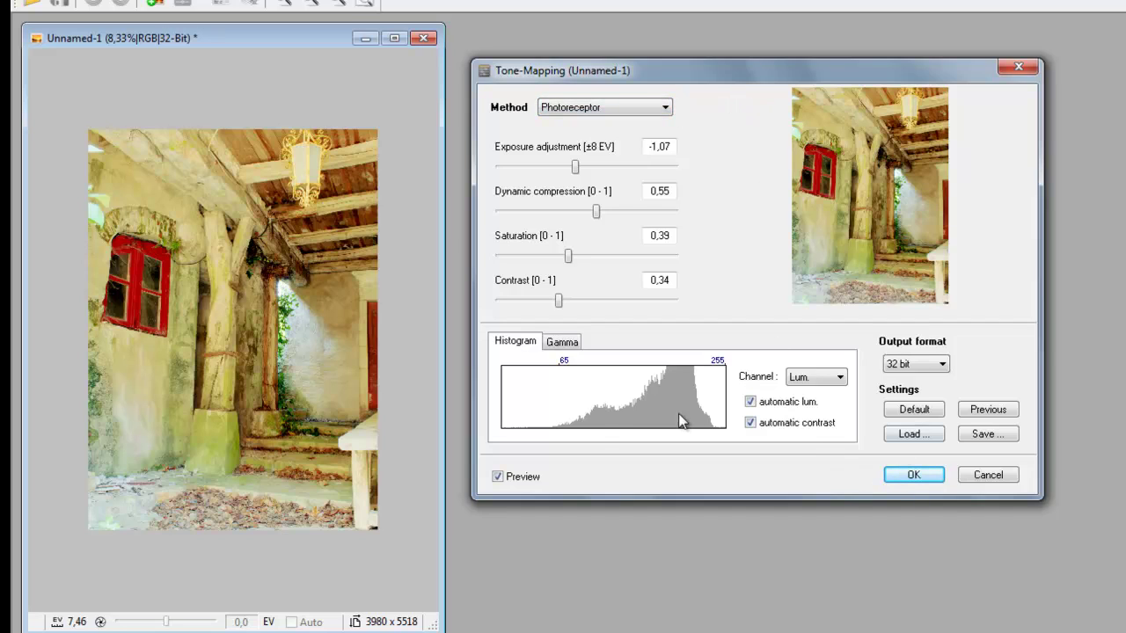
click(914, 475)
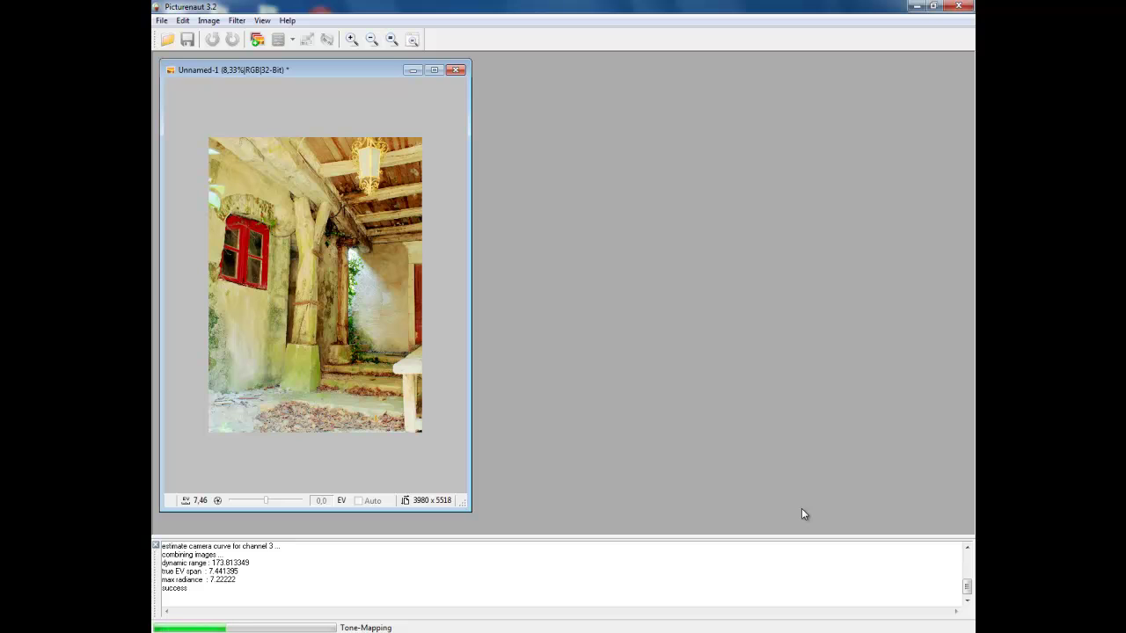
Maximize the image window and enlarge the photo view to 12,5%
click(434, 70)
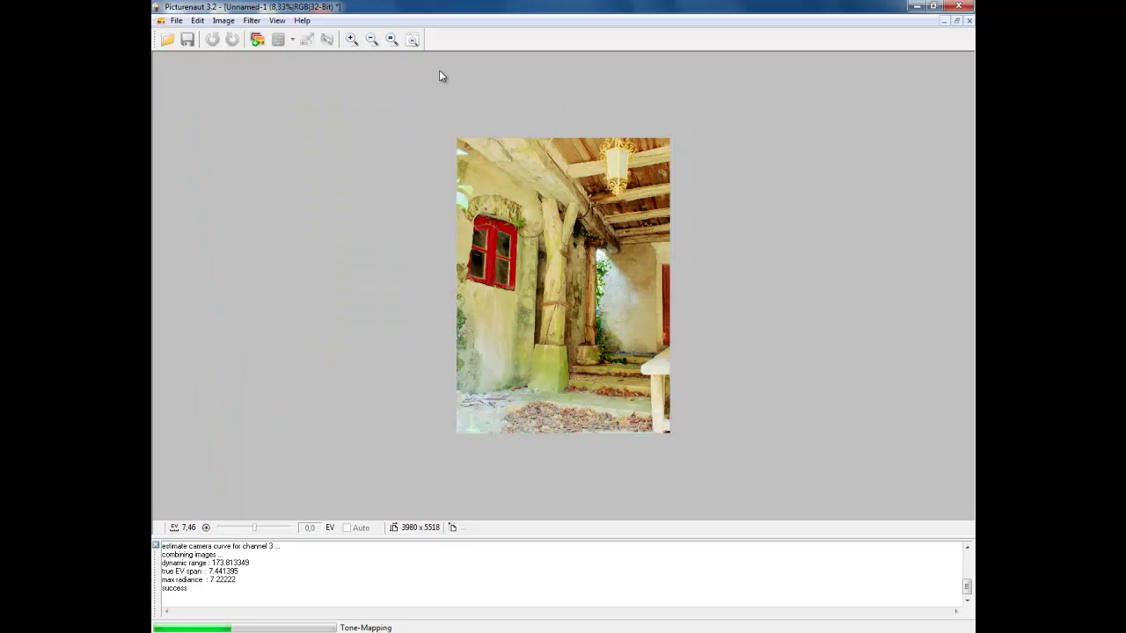
click(351, 39)
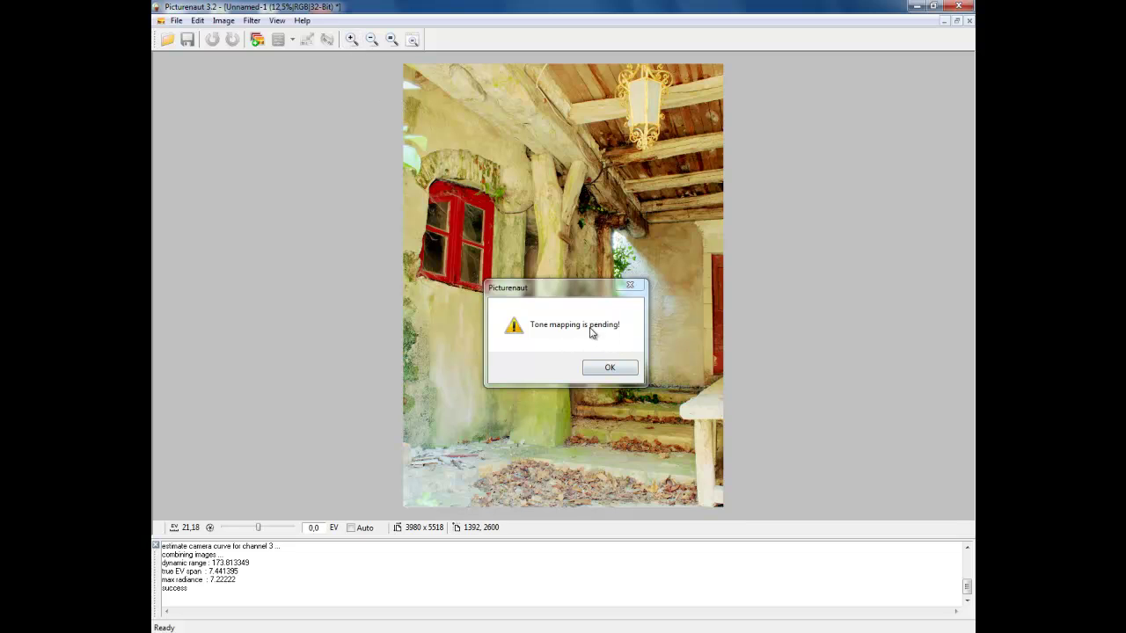
click(617, 371)
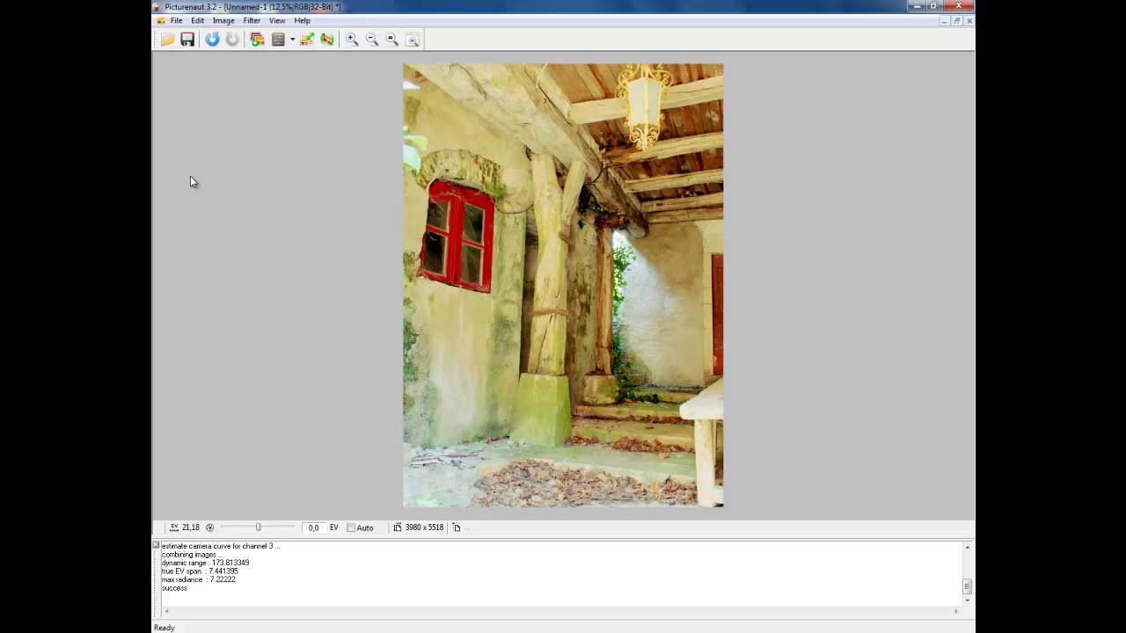
Compare the photo before and after tone mapping by undoing and redoing it, and fit the result to the window
click(212, 39)
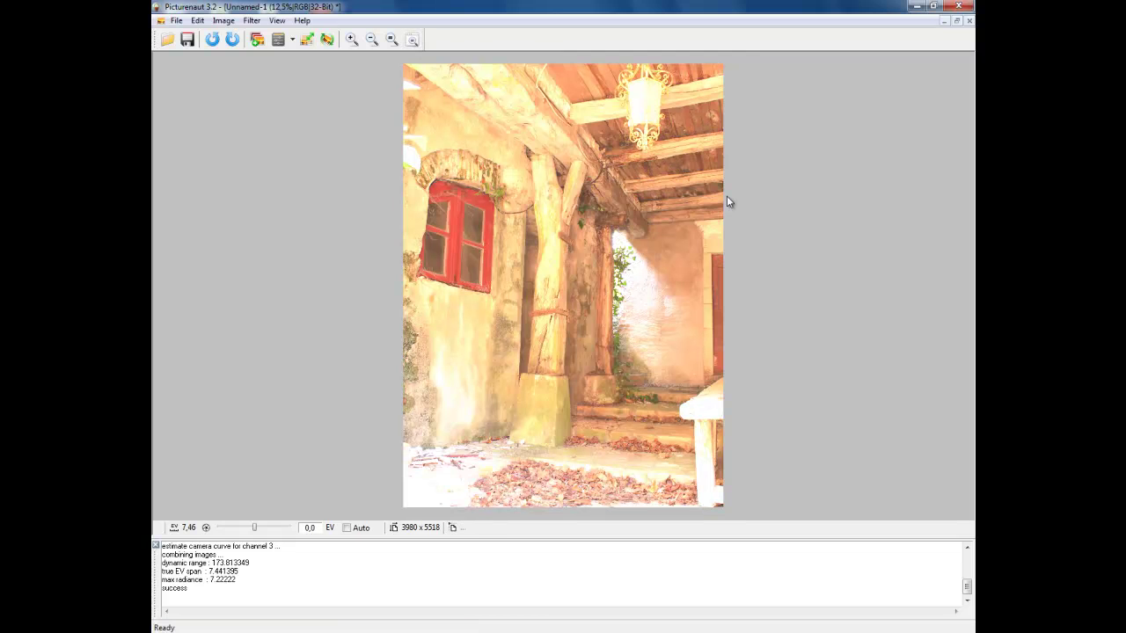
click(232, 41)
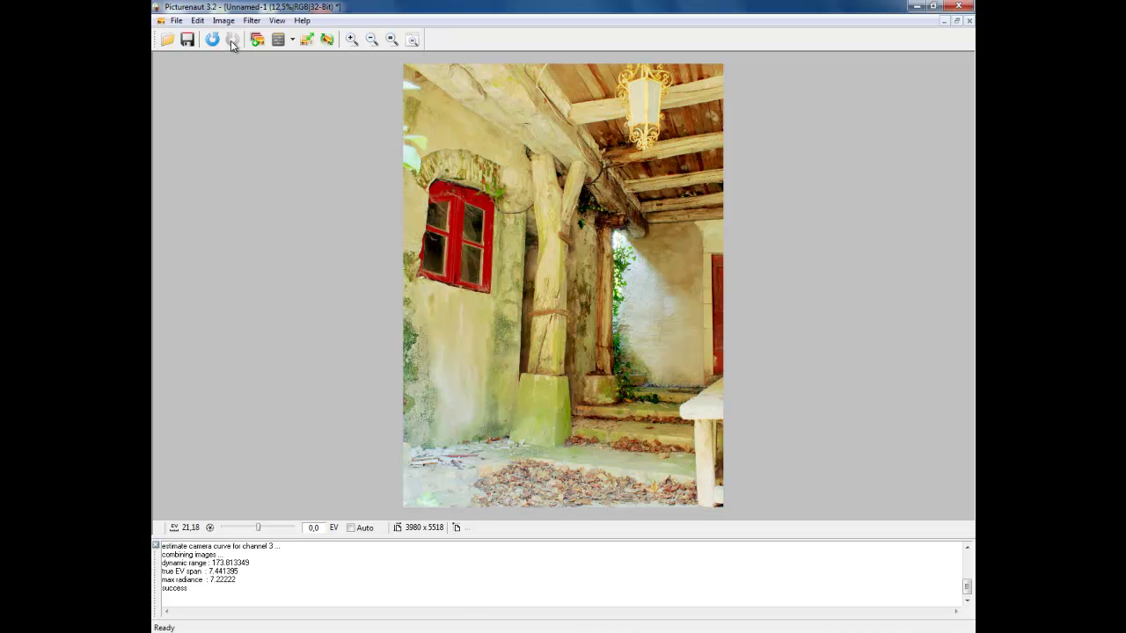
click(413, 40)
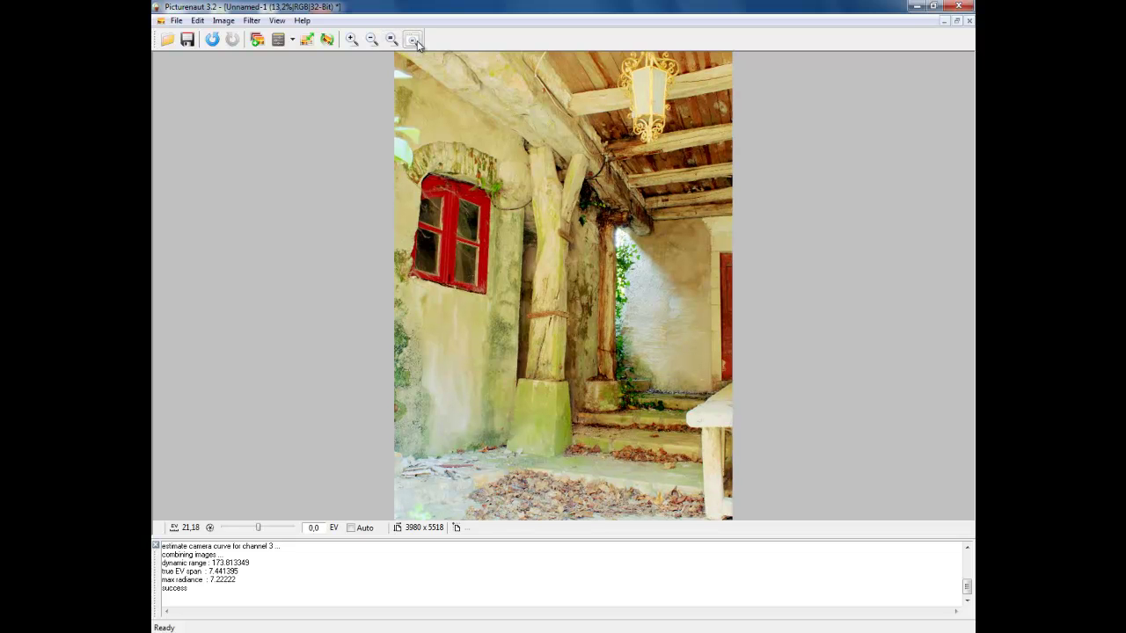